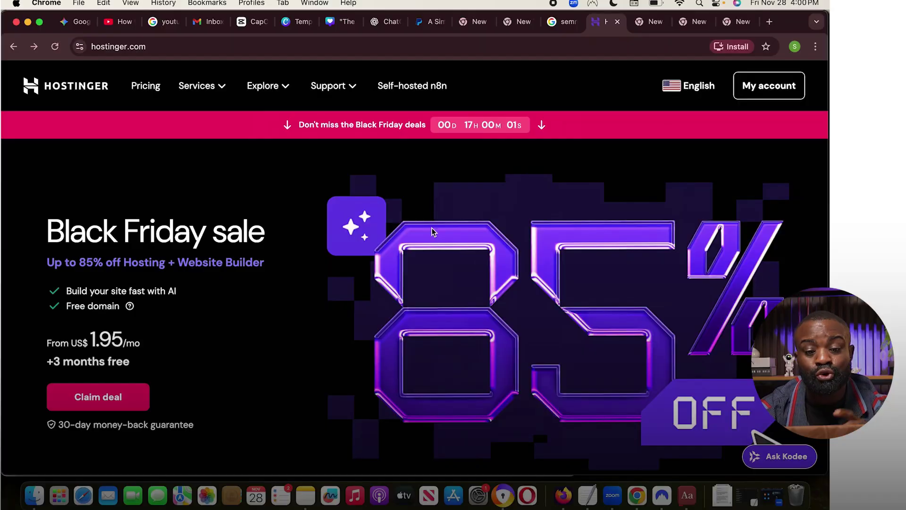
# Load hostinger.com/bizlift in Chrome, correcting the misspelled 'buzlift' in the address.
pyautogui.click(196, 47)
pyautogui.click(197, 47)
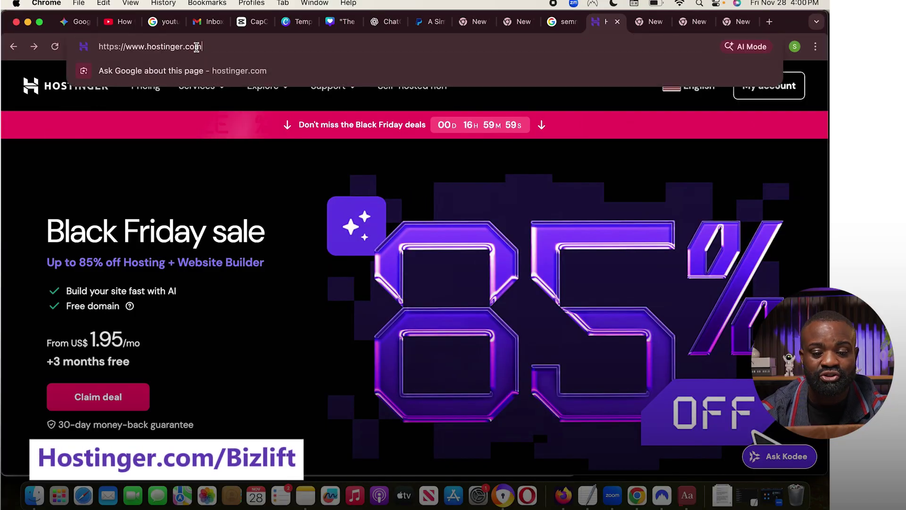
pyautogui.write('b')
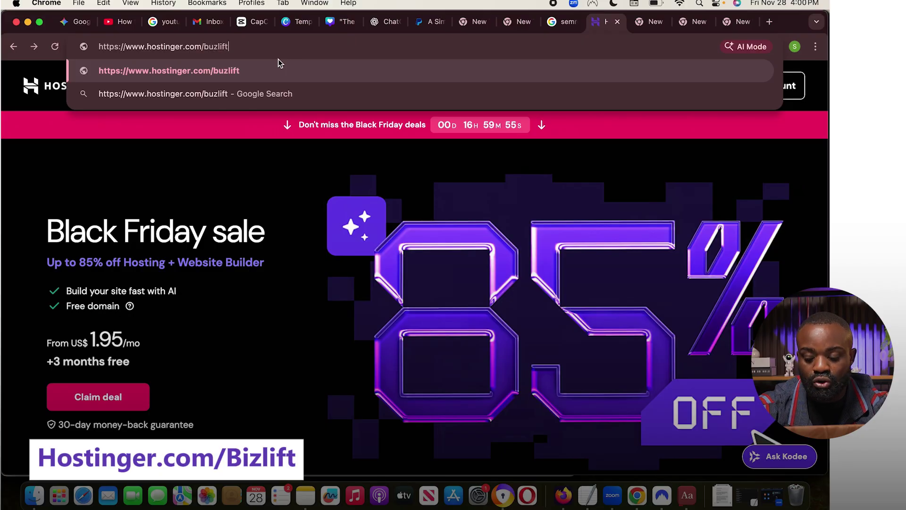
pyautogui.write('uzlift')
pyautogui.press('BackSpace')
pyautogui.press('BackSpace')
pyautogui.press('BackSpace')
pyautogui.press('BackSpace')
pyautogui.press('BackSpace')
pyautogui.press('BackSpace')
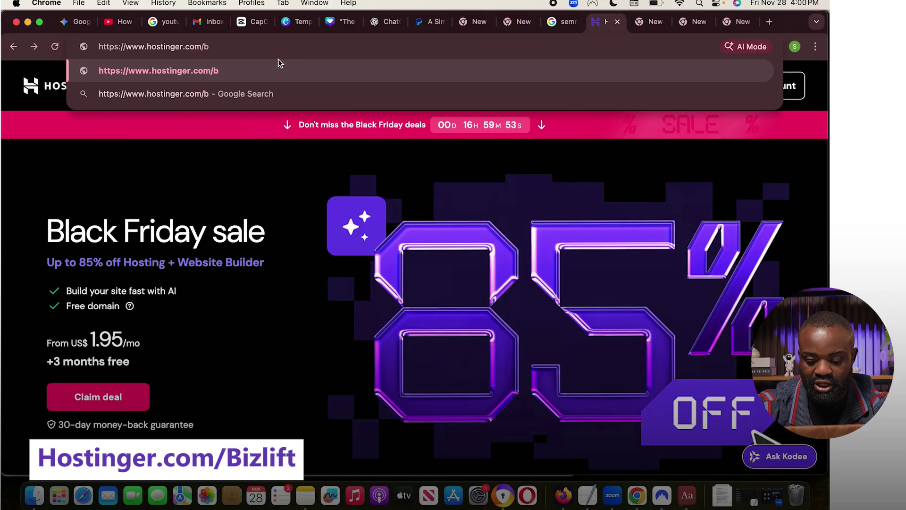
pyautogui.write('izlift')
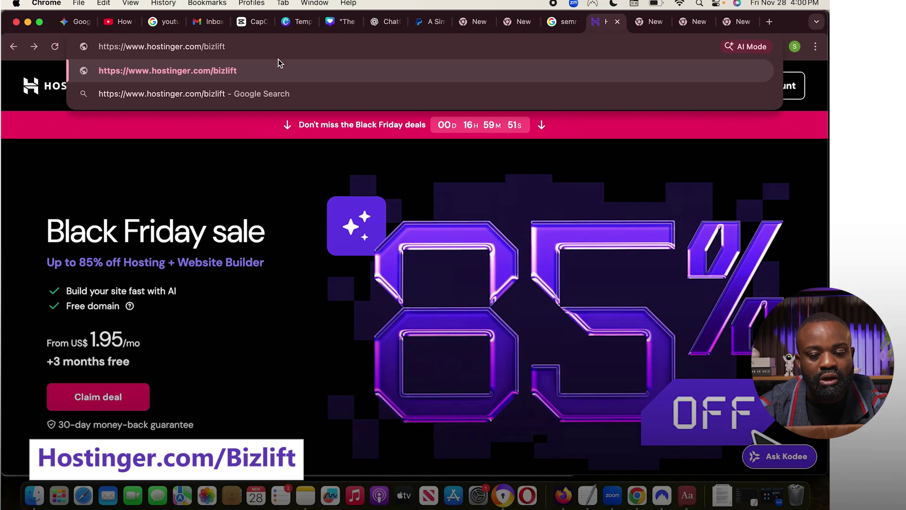
pyautogui.press('Return')
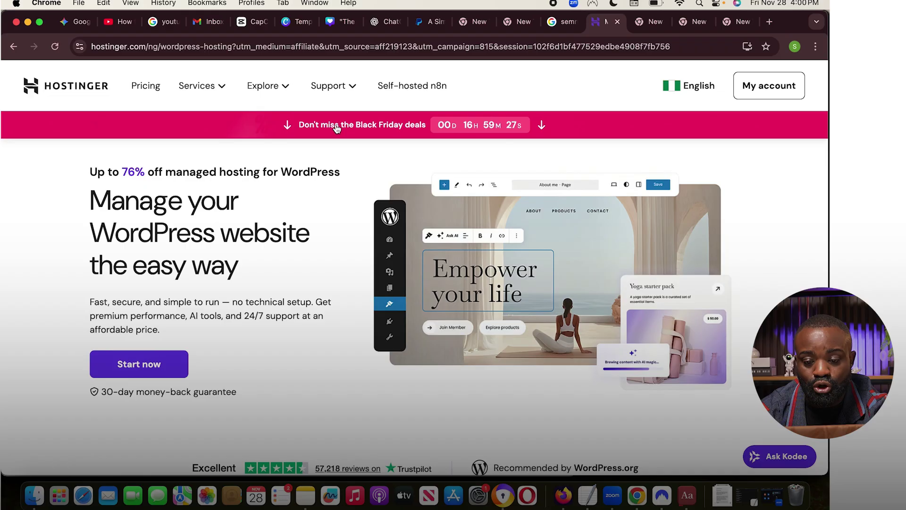
# Jump from the Black Friday banner to the pricing plans and choose the Premium plan.
pyautogui.click(288, 126)
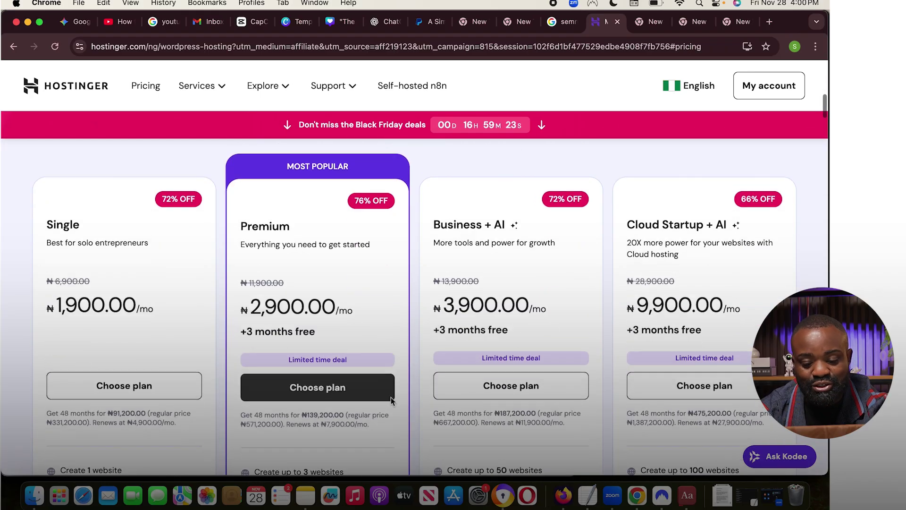
pyautogui.scroll(-1, 391, 397)
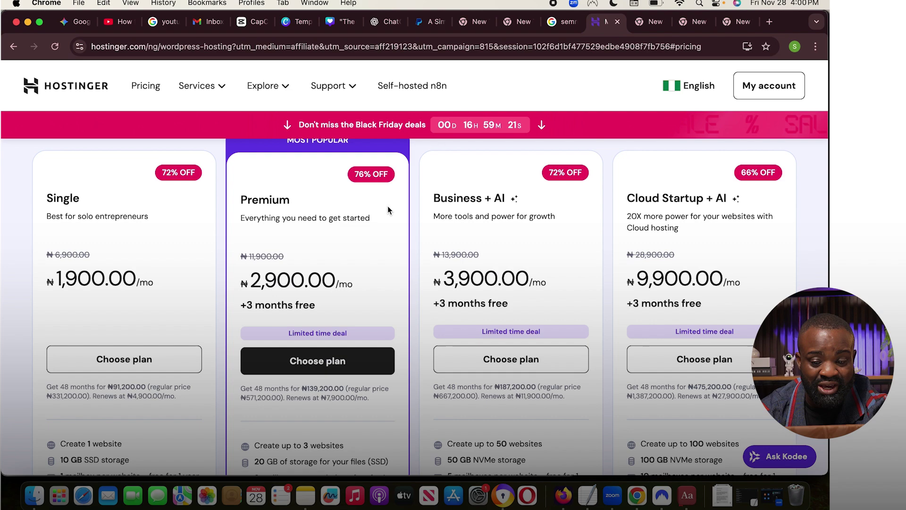
pyautogui.scroll(1, 369, 200)
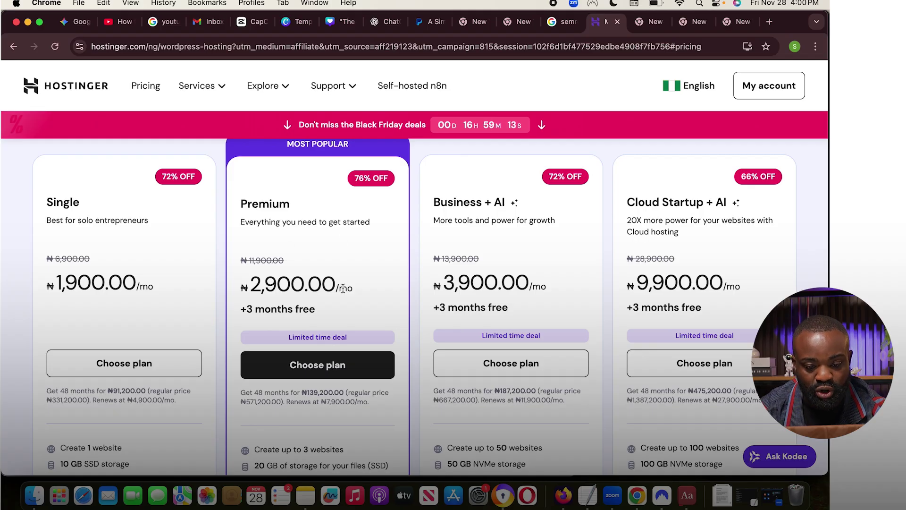
pyautogui.scroll(-1, 342, 296)
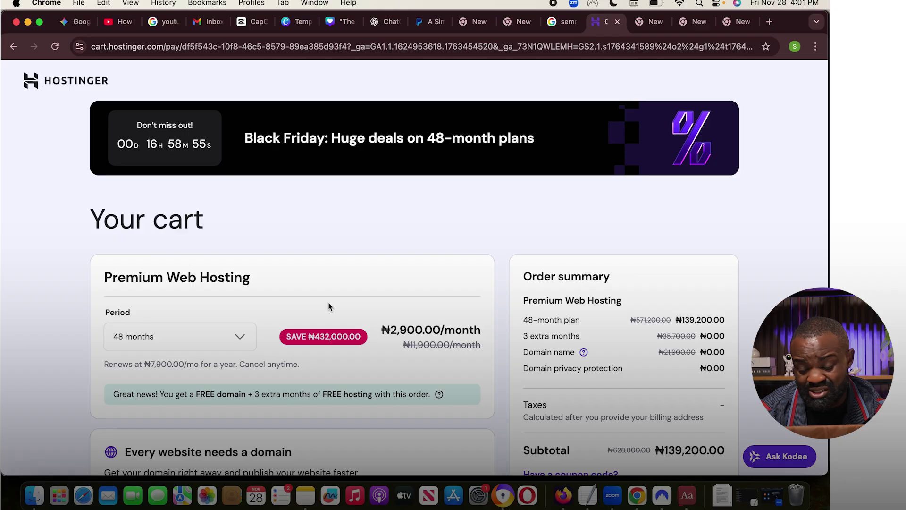
# Change the Premium Web Hosting period to 24 months and dismiss the extra-discount popup.
pyautogui.scroll(-3, 329, 307)
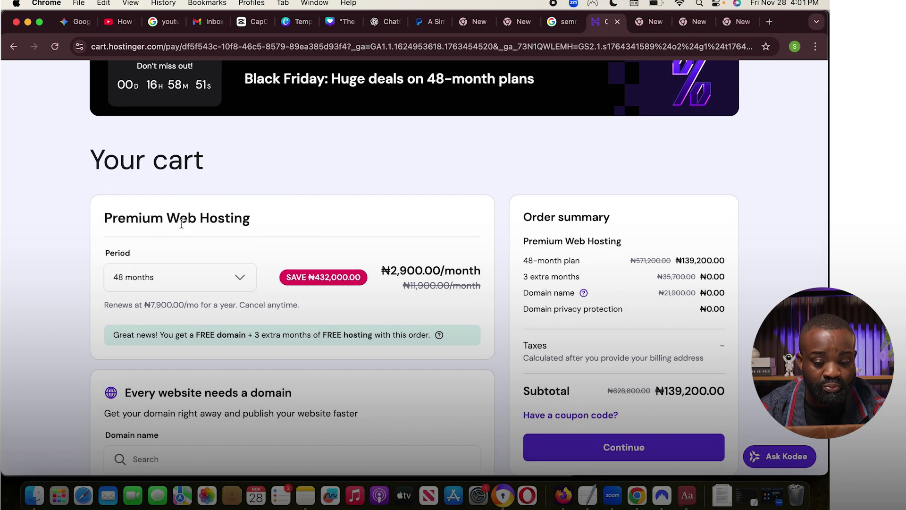
pyautogui.click(202, 276)
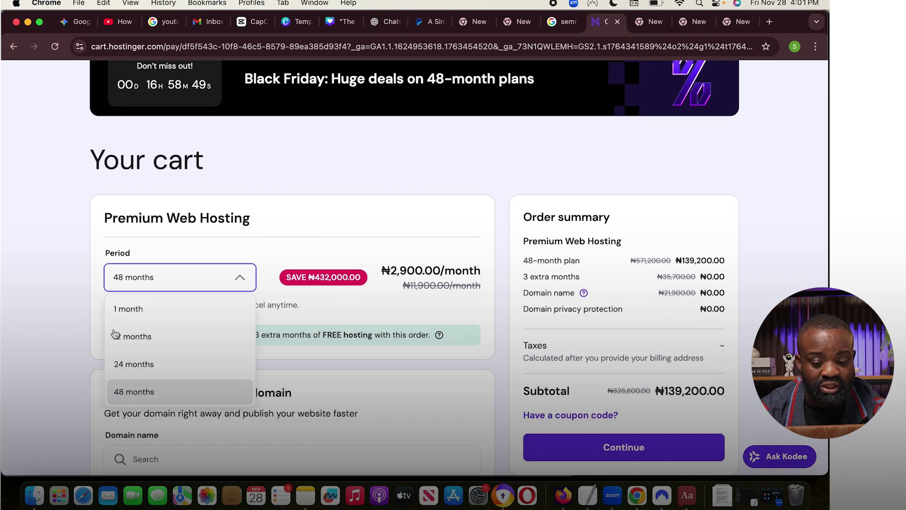
pyautogui.click(143, 370)
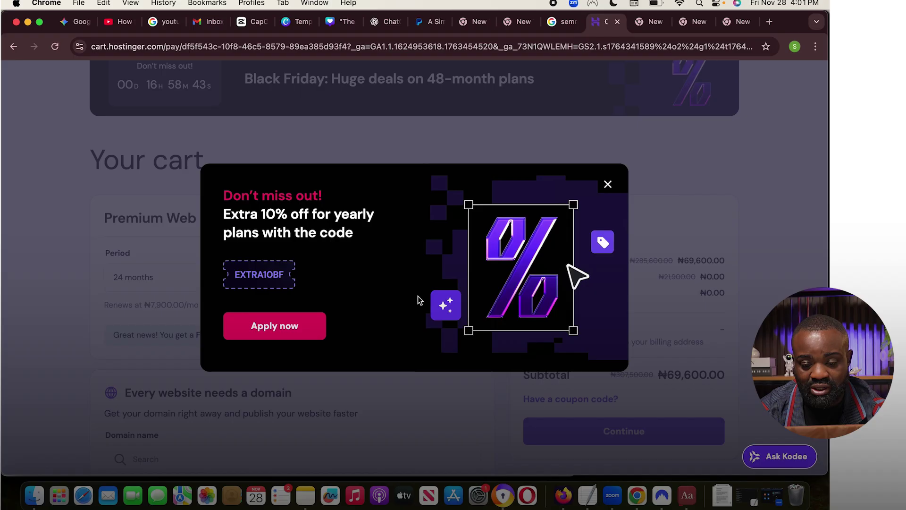
pyautogui.click(609, 185)
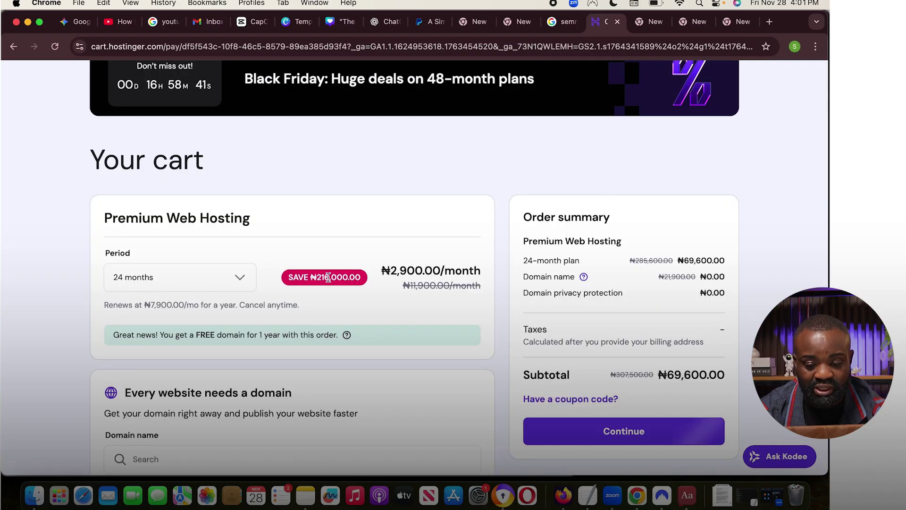
pyautogui.scroll(-1, 350, 313)
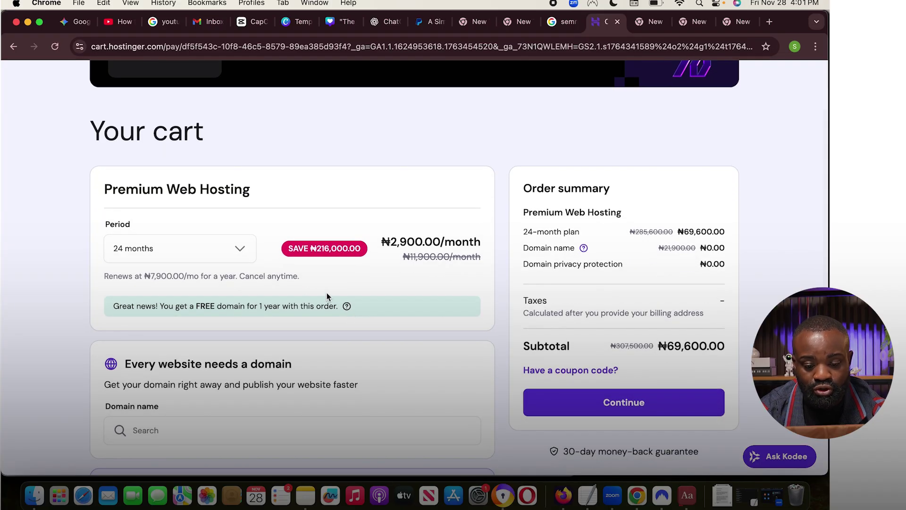
pyautogui.scroll(-1, 236, 324)
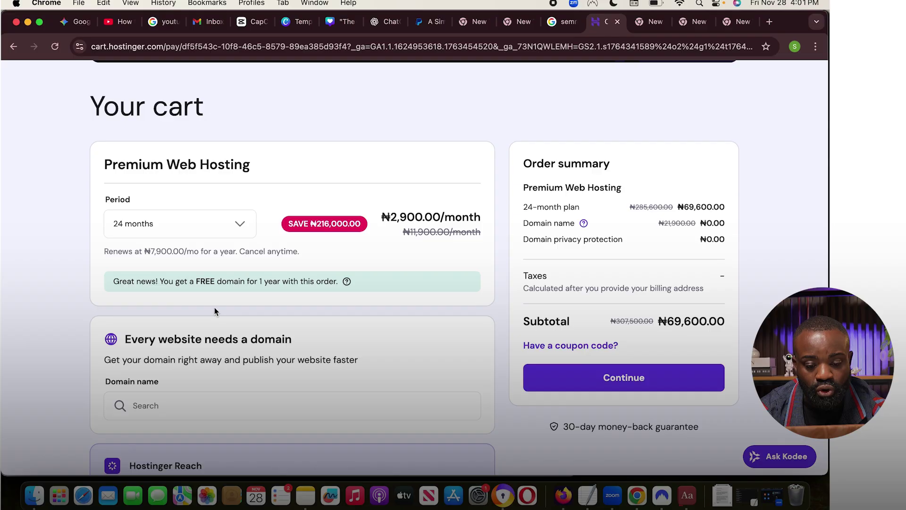
pyautogui.scroll(-1, 227, 342)
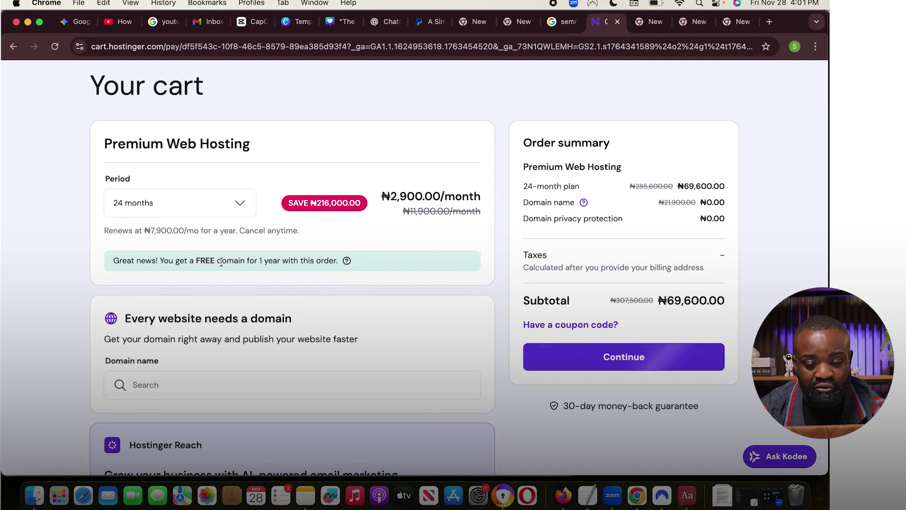
pyautogui.scroll(-1, 261, 384)
# Search for solabizlift.com and add that .COM domain to the cart at ₦30,900.00.
pyautogui.click(237, 367)
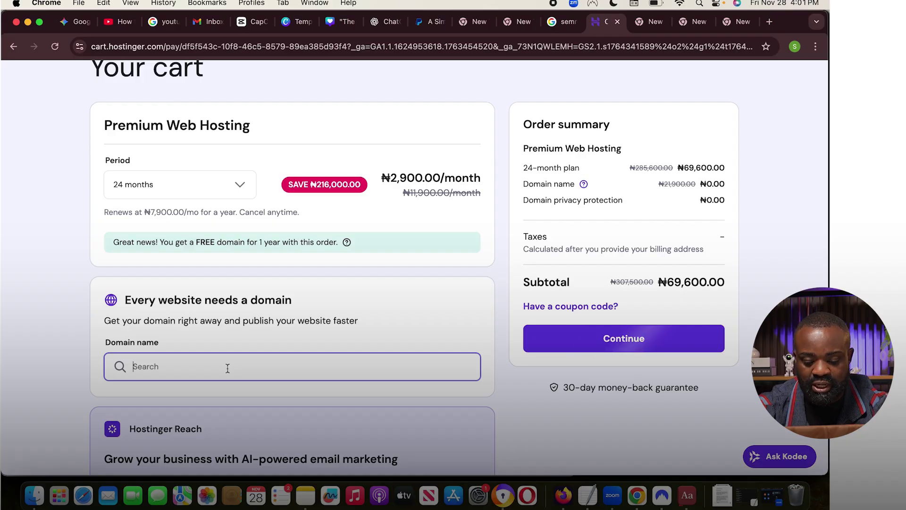
pyautogui.write('solabilz')
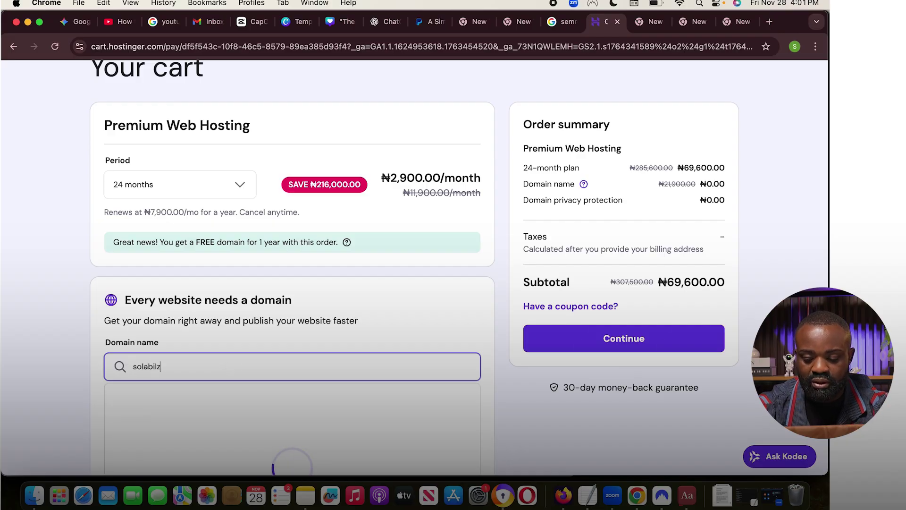
pyautogui.press('BackSpace')
pyautogui.press('BackSpace')
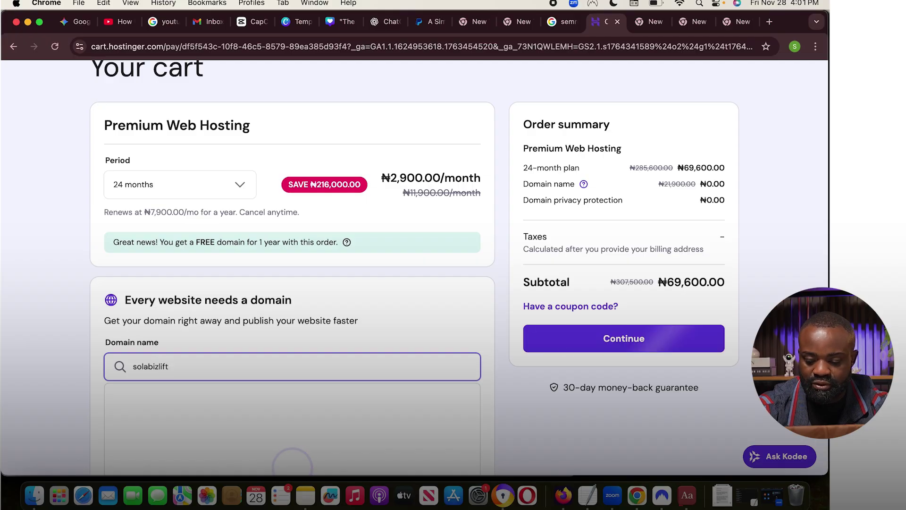
pyautogui.scroll(-6, 414, 267)
pyautogui.write('.com')
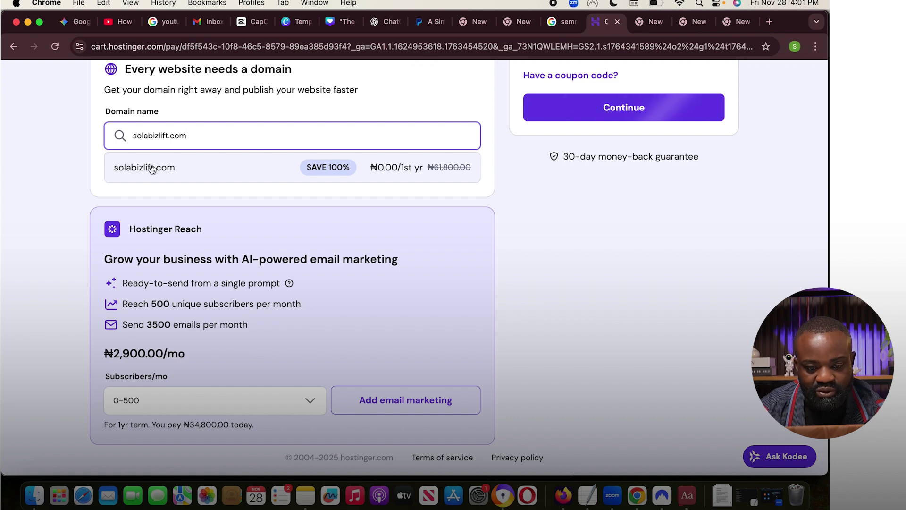
pyautogui.click(185, 165)
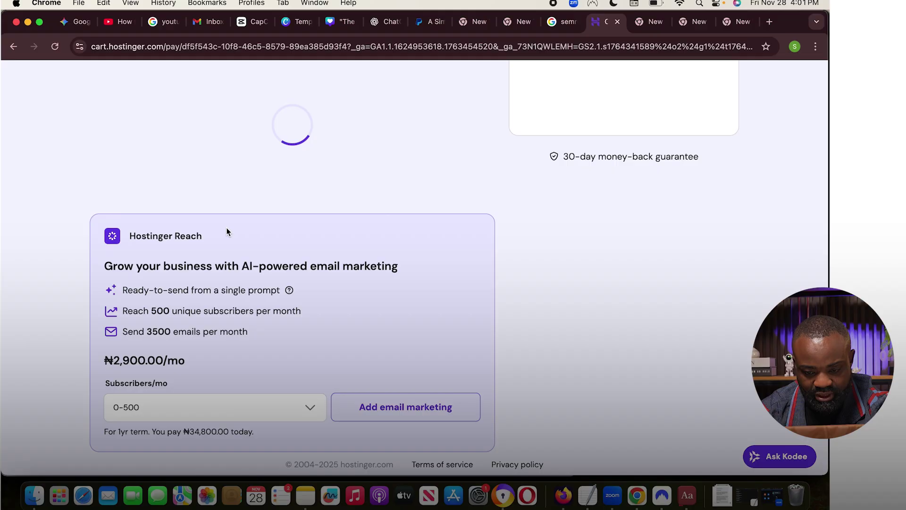
pyautogui.scroll(5, 228, 232)
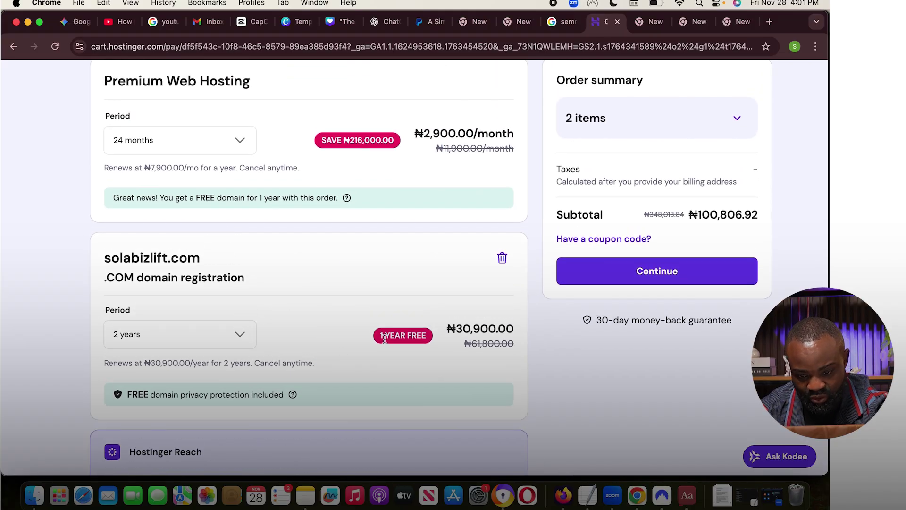
# Keep the solabizlift.com registration at 2 years and check the ₦100,806.92 subtotal.
pyautogui.click(172, 335)
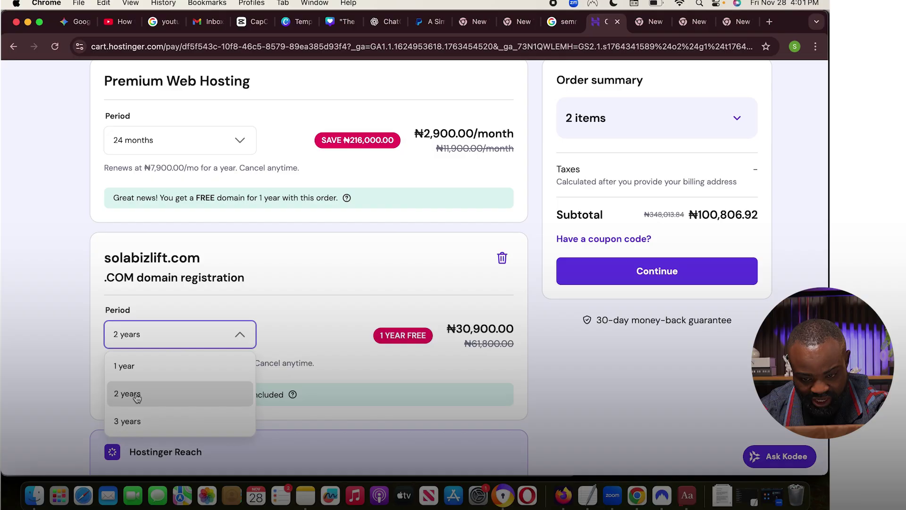
pyautogui.click(330, 325)
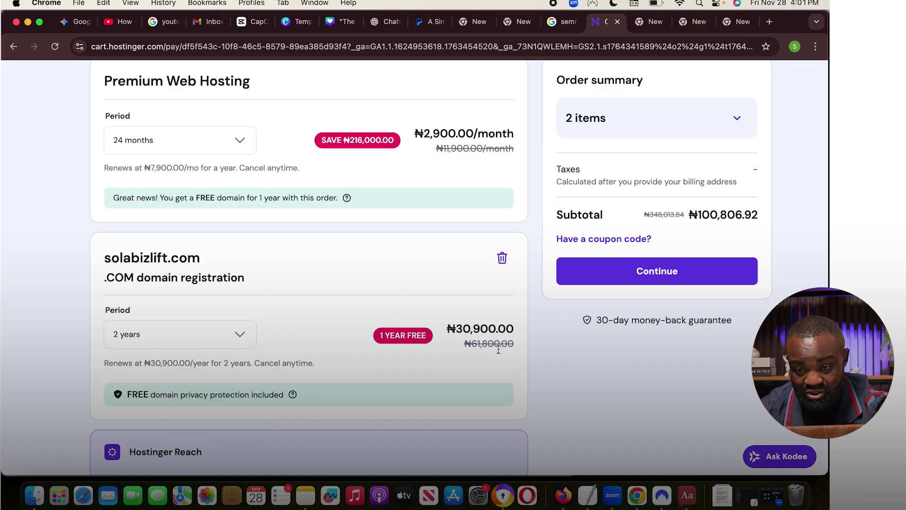
pyautogui.click(191, 335)
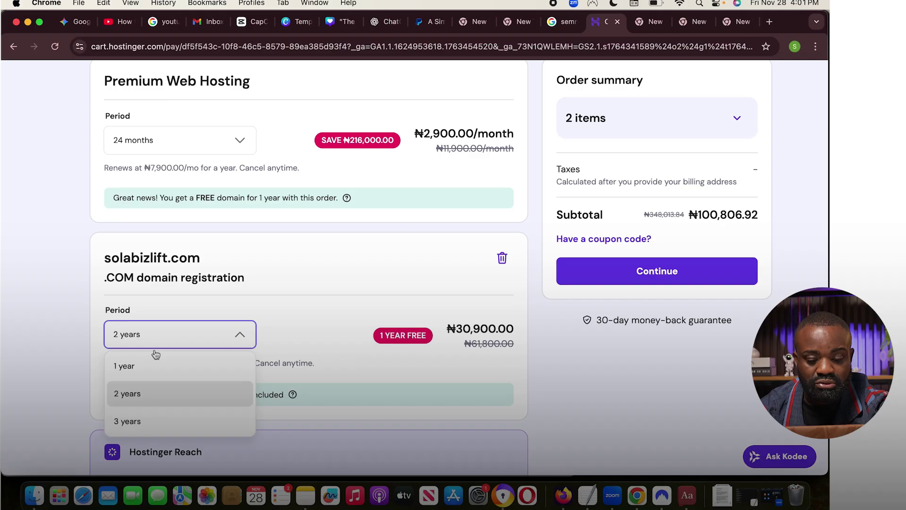
pyautogui.click(284, 320)
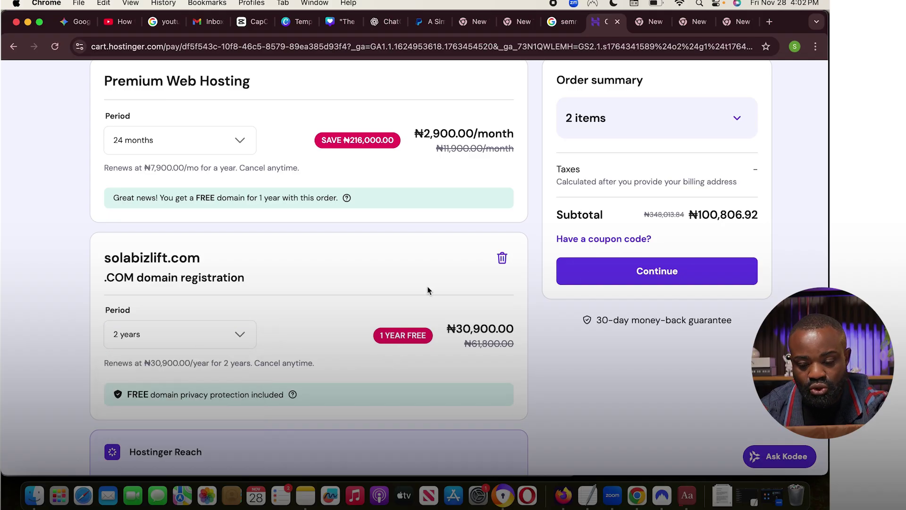
pyautogui.scroll(1, 451, 308)
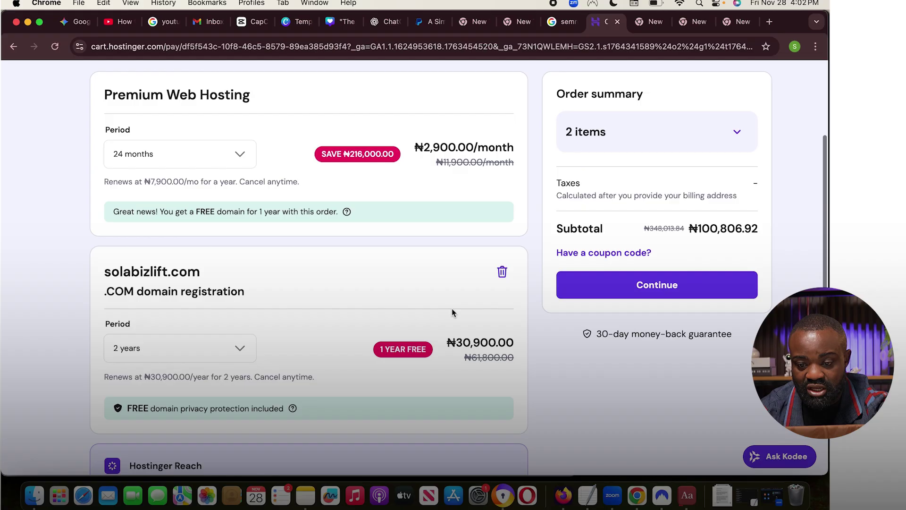
pyautogui.scroll(2, 452, 310)
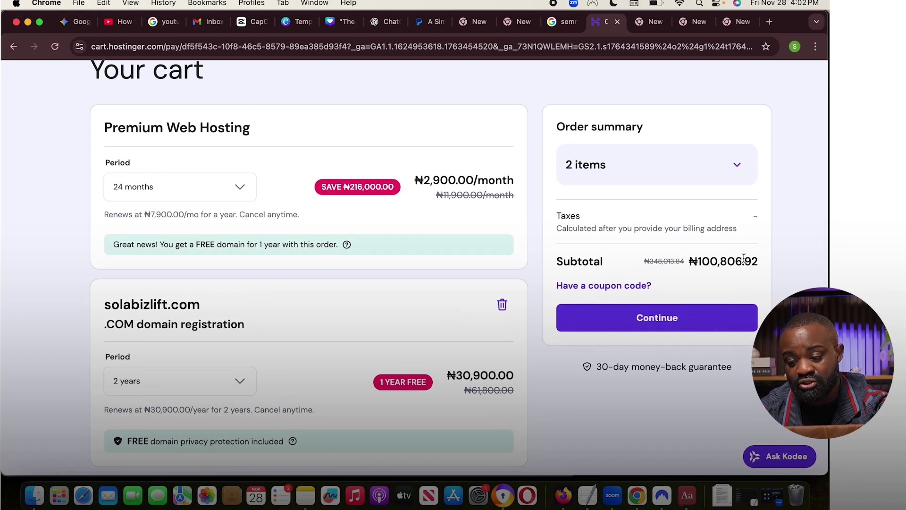
# Apply coupon code BIZLIFT for 20% off, lowering the subtotal to ₦86,886.92.
pyautogui.click(603, 290)
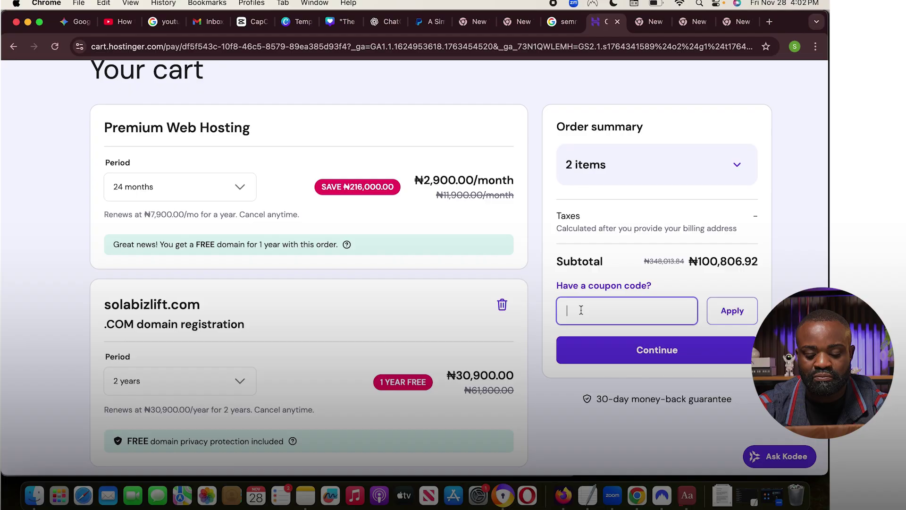
pyautogui.write('BIZL')
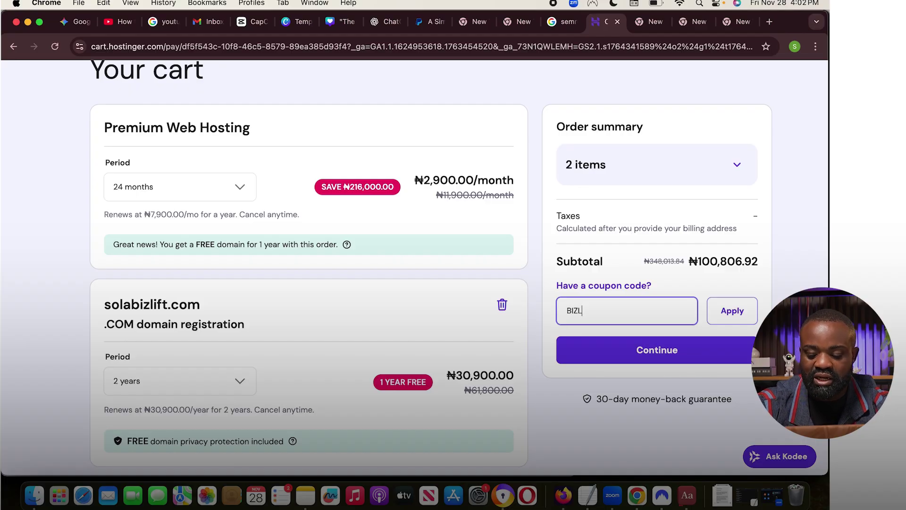
pyautogui.write('IFT')
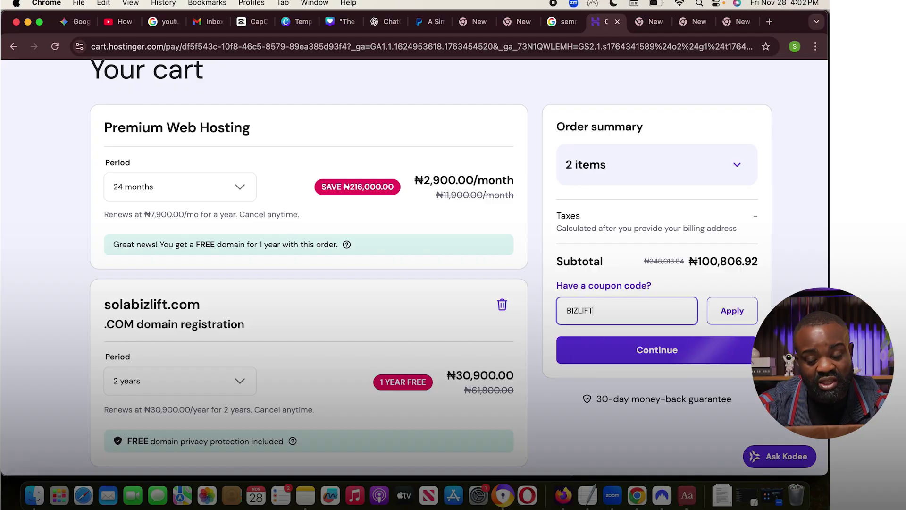
pyautogui.click(725, 313)
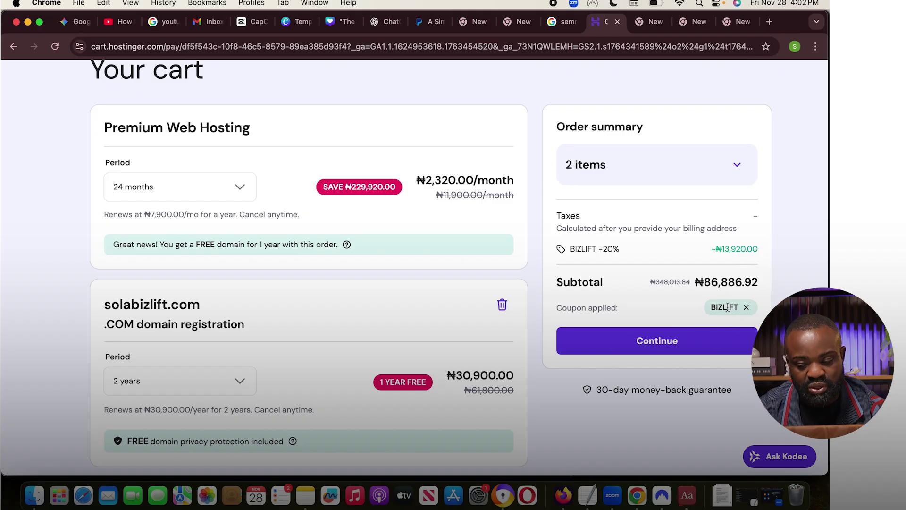
pyautogui.scroll(-2, 549, 314)
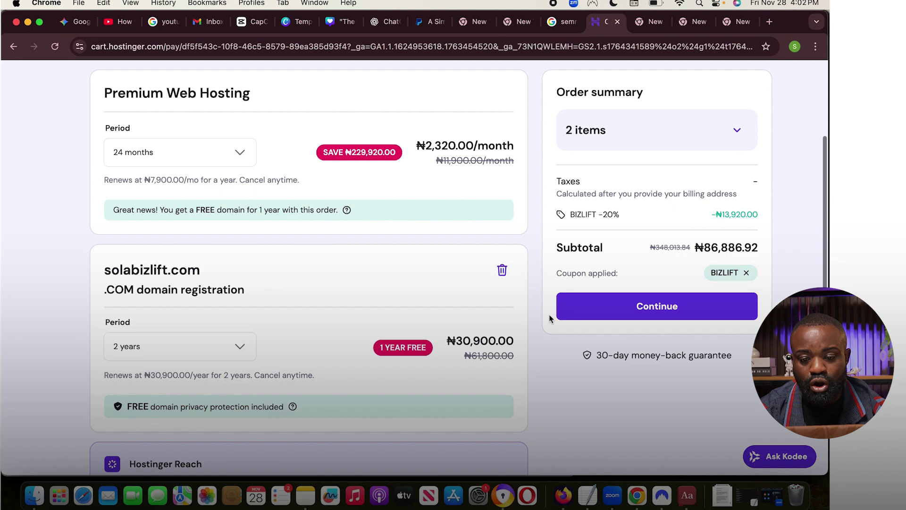
pyautogui.scroll(-5, 548, 314)
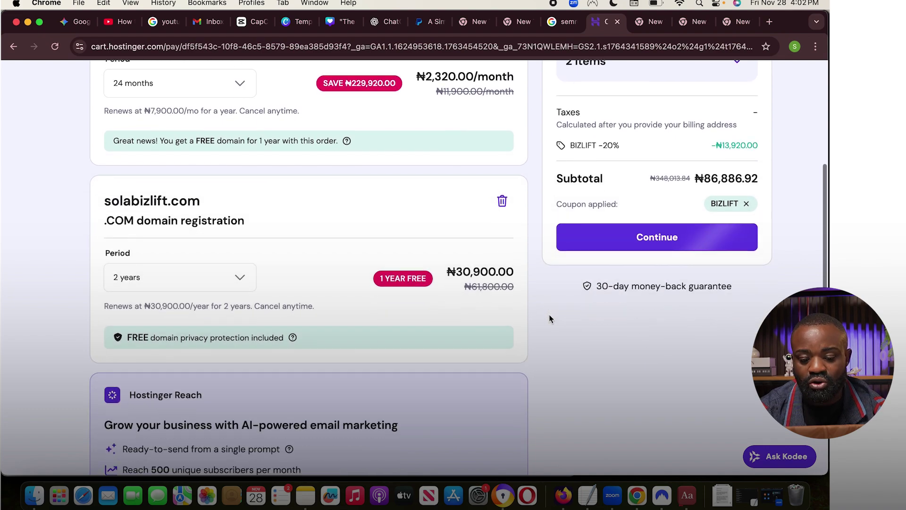
pyautogui.scroll(4, 679, 175)
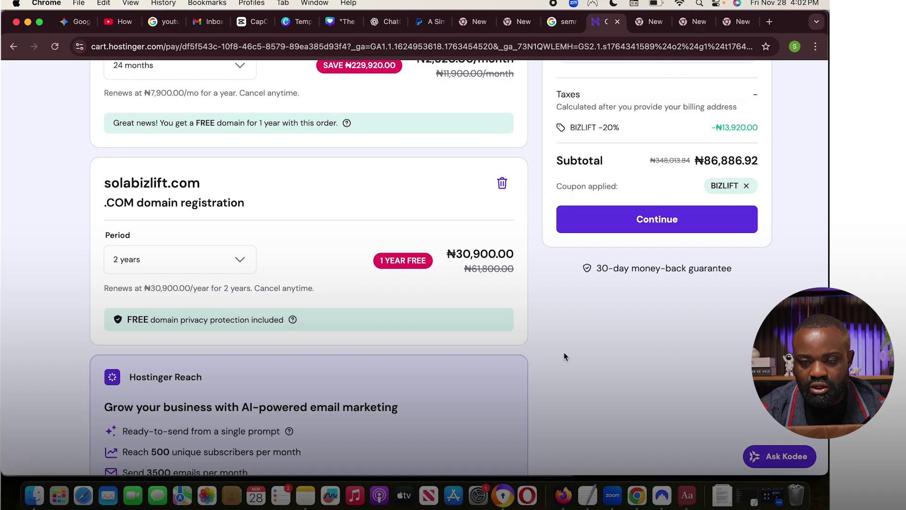
# Switch to the other Chrome profile's window showing the hPanel Websites dashboard.
pyautogui.click(795, 47)
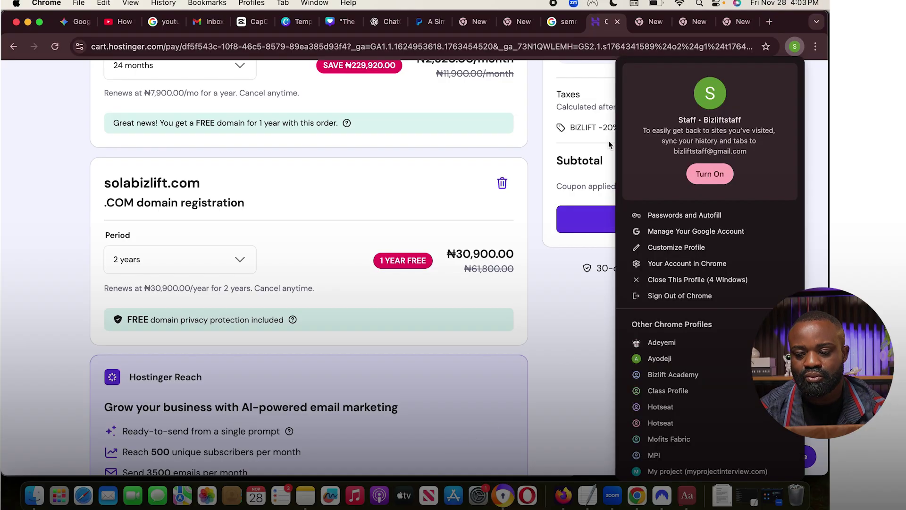
pyautogui.click(671, 342)
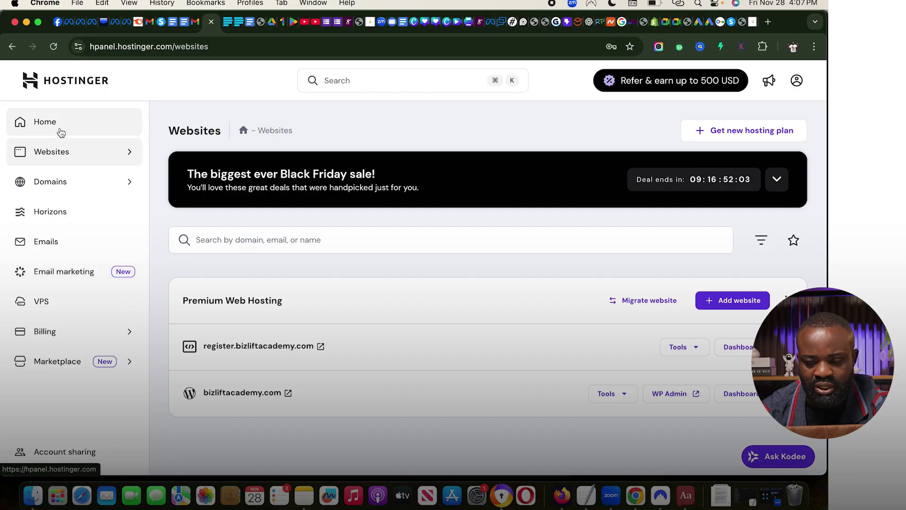
# Add a new website from hPanel's Websites menu using Hostinger Website Builder.
pyautogui.click(71, 153)
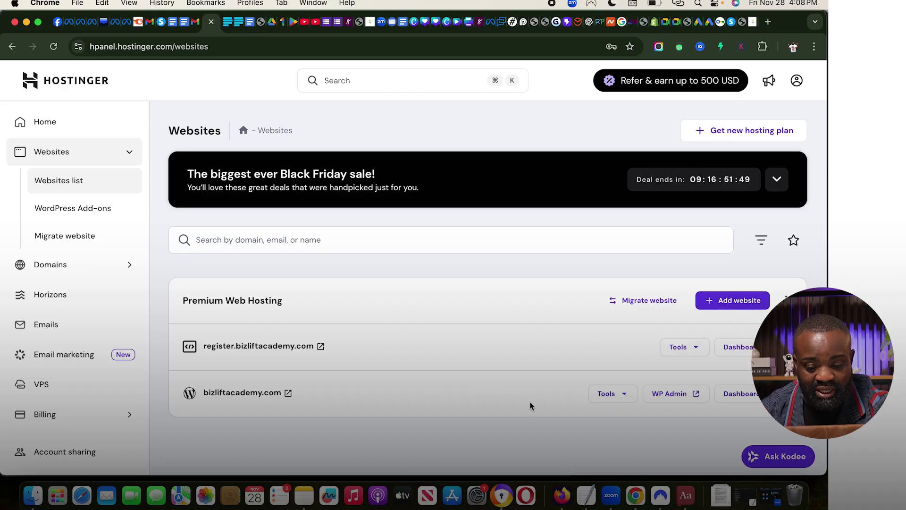
pyautogui.click(733, 305)
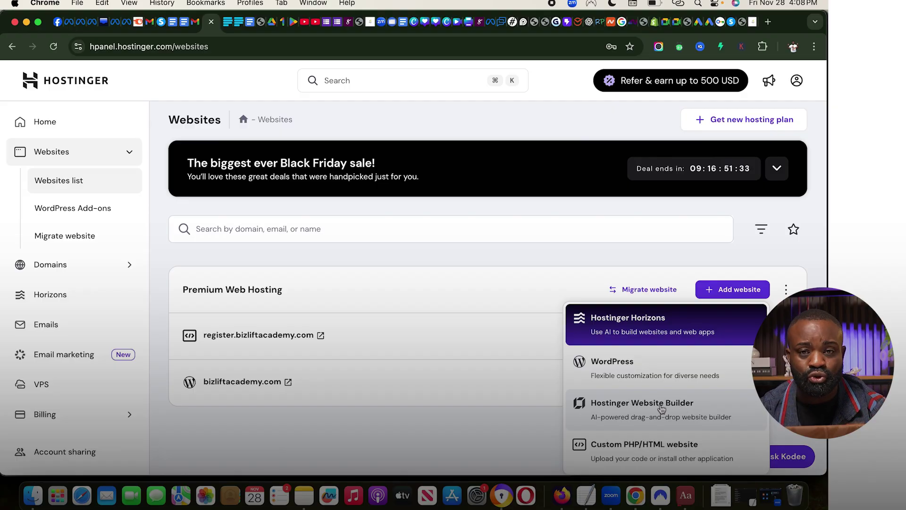
pyautogui.click(633, 414)
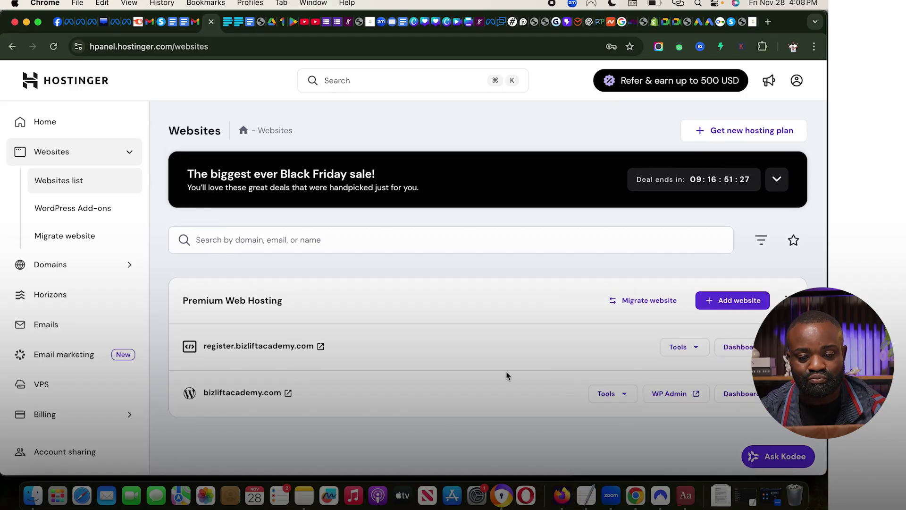
pyautogui.press('super+r')
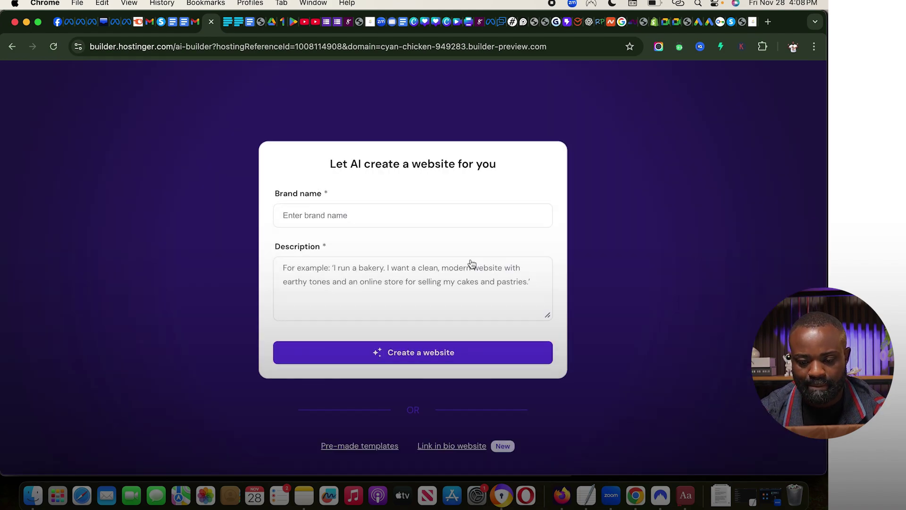
# Enter 'Bizlift Studios' as the brand name, then switch to the ChatGPT tab.
pyautogui.click(370, 216)
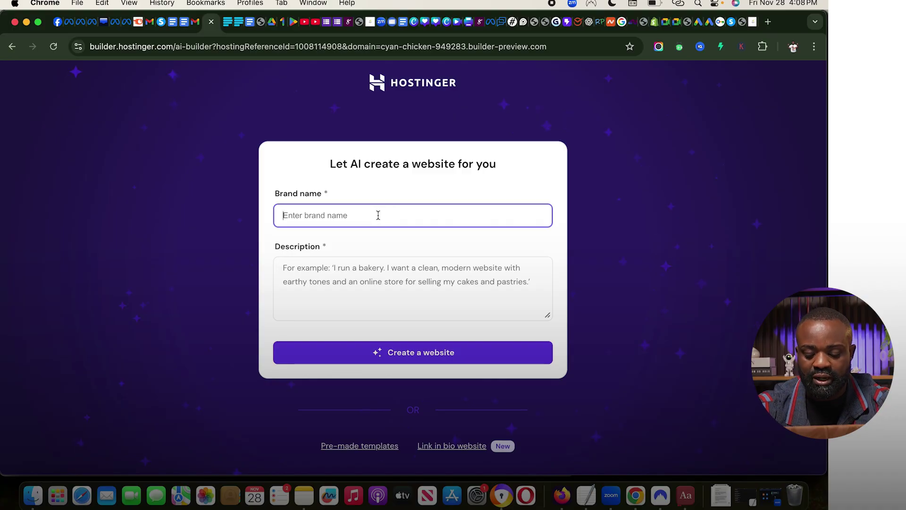
pyautogui.write('Bizlift')
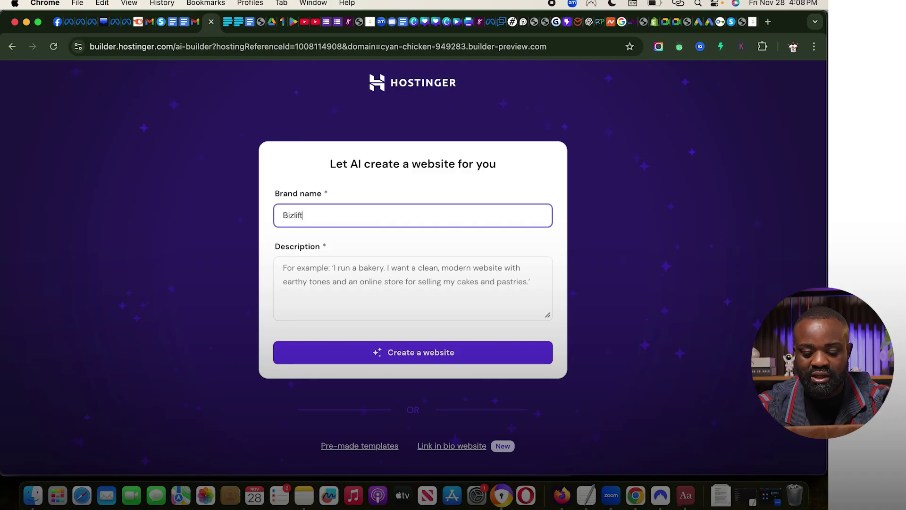
pyautogui.write(' Studios')
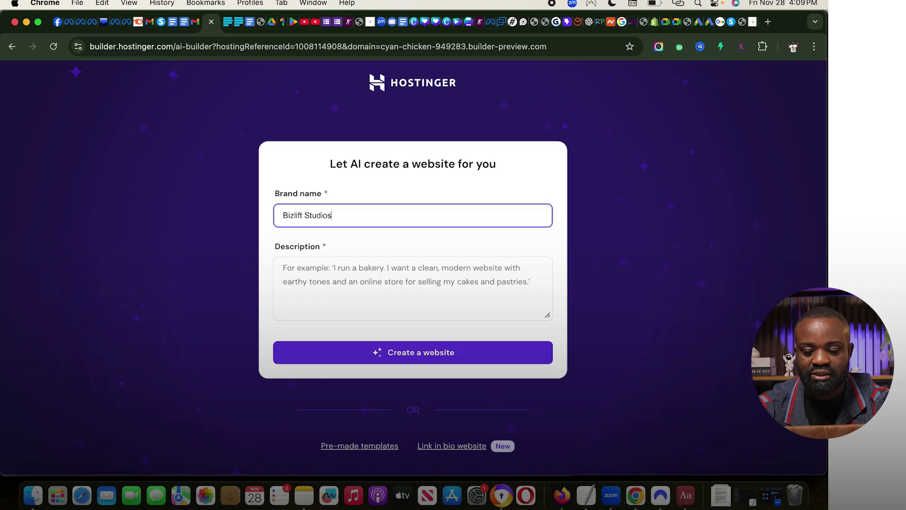
pyautogui.click(367, 286)
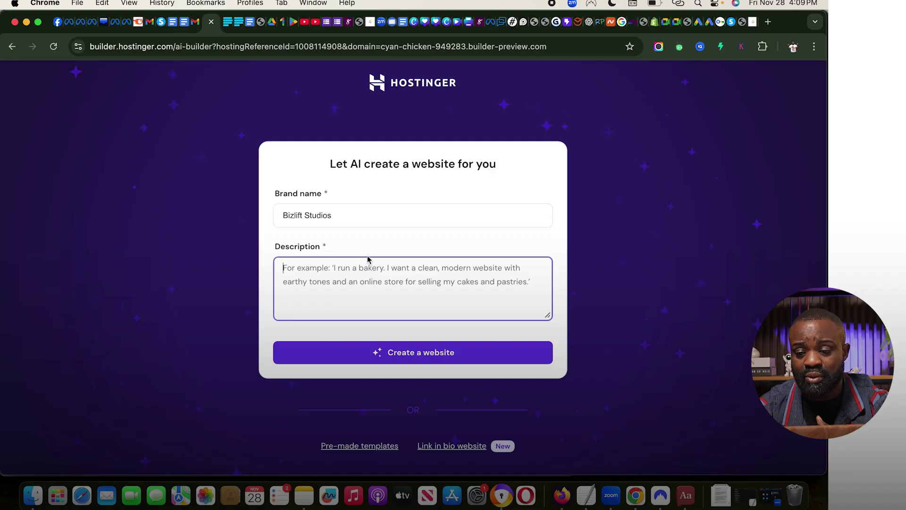
pyautogui.click(589, 21)
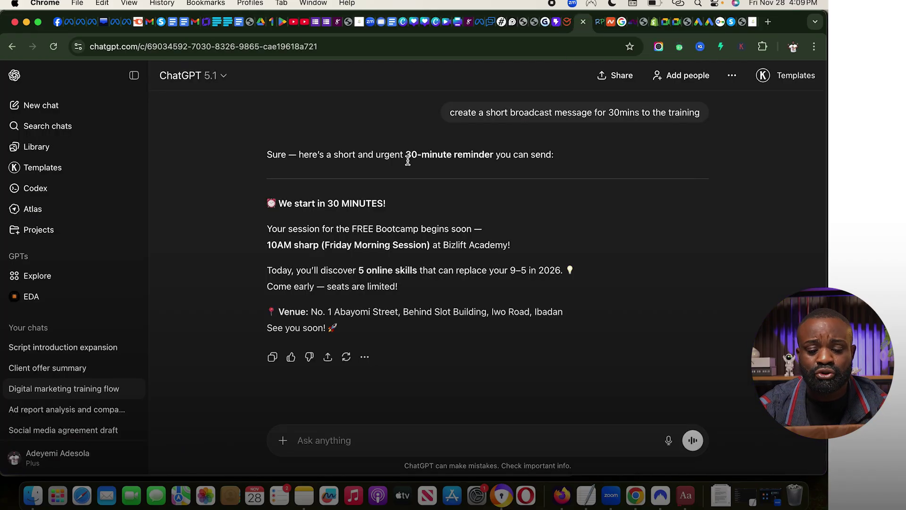
# In a new ChatGPT chat, request a description of Bizlift Studios, an Ibadan content-space and podcast studio.
pyautogui.click(49, 105)
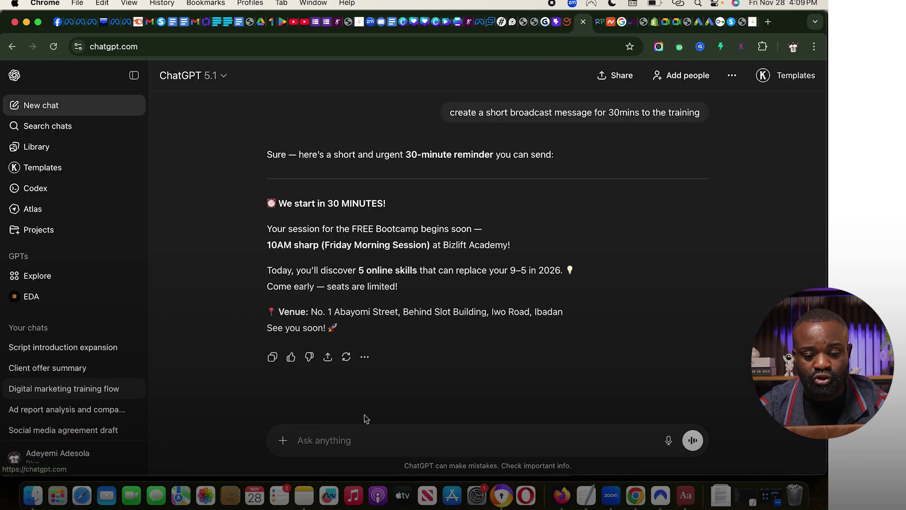
pyautogui.click(328, 292)
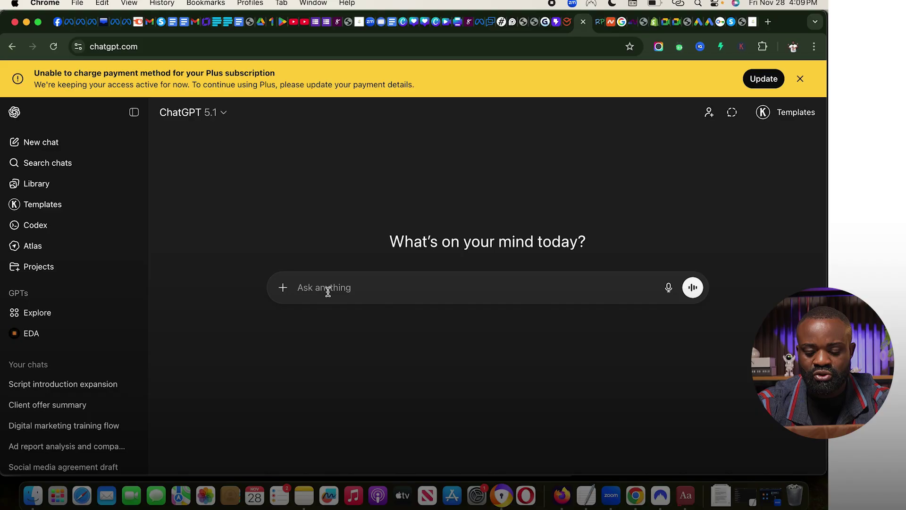
pyautogui.write('I have a st')
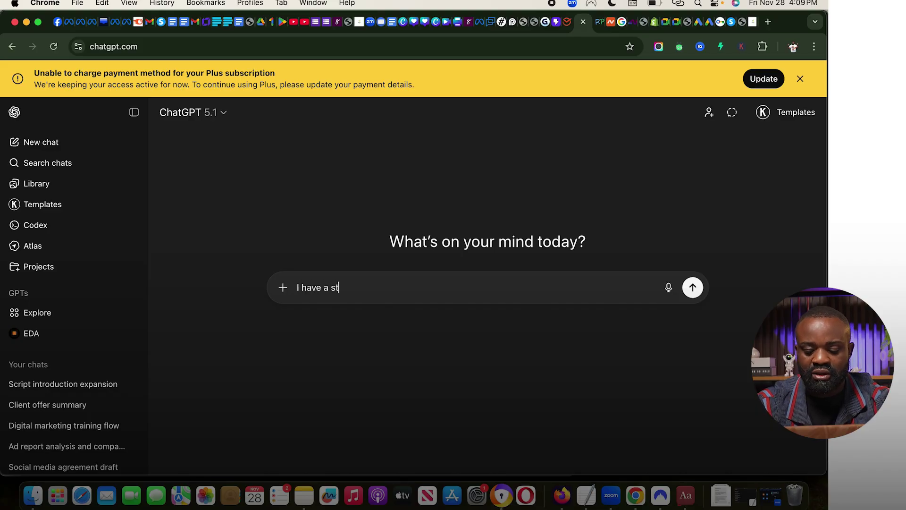
pyautogui.write('udio in I')
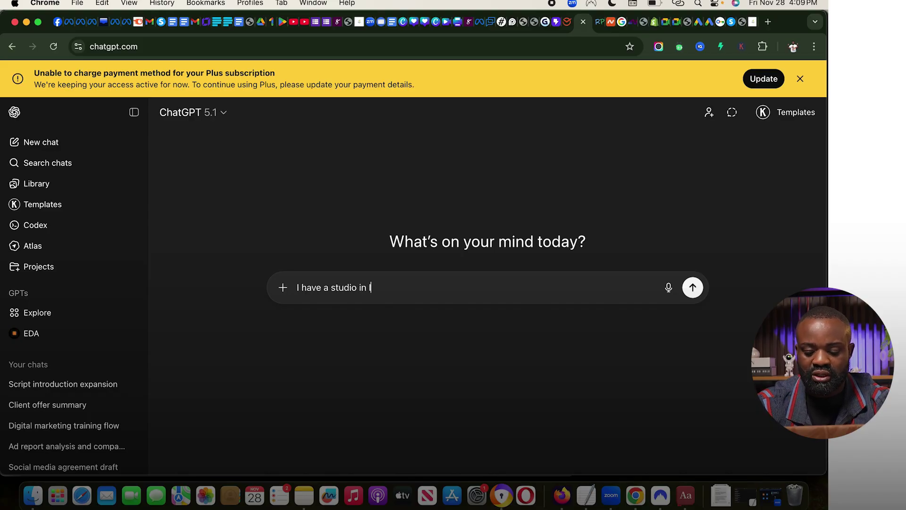
pyautogui.write('badan called Bizlift Studios, w')
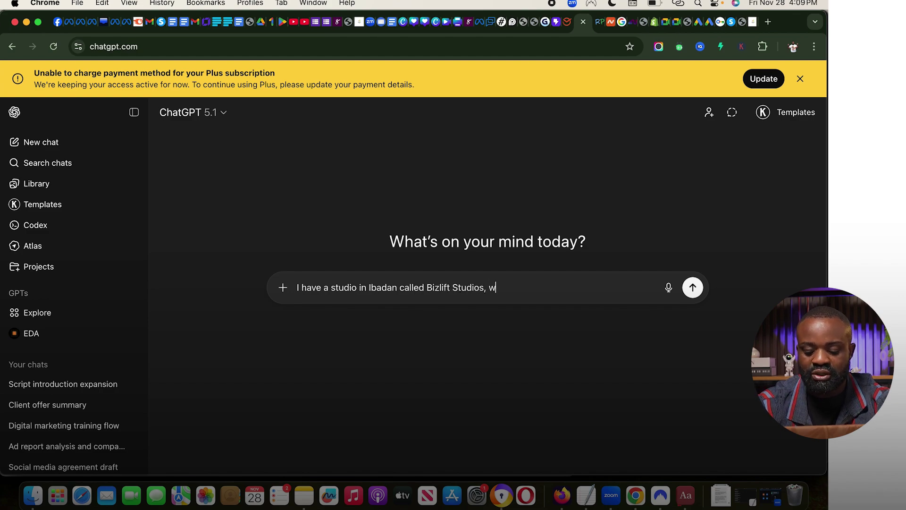
pyautogui.write('e have co')
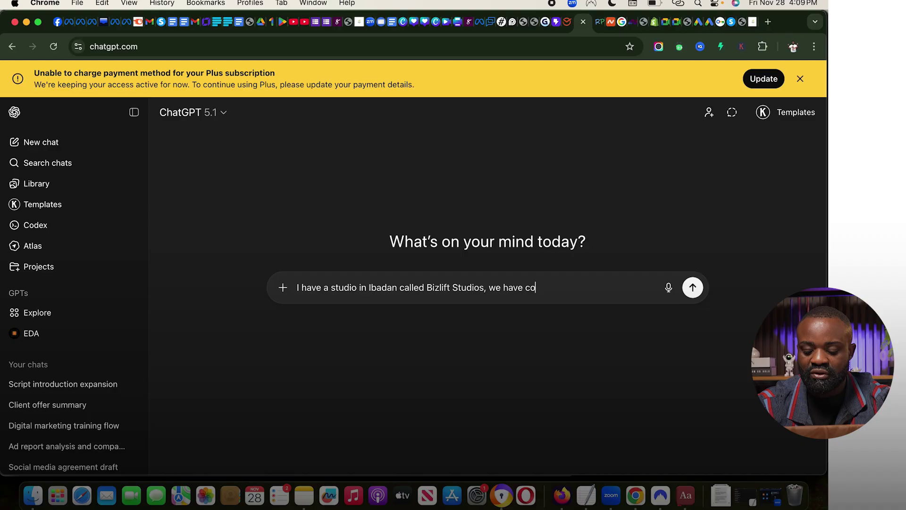
pyautogui.write('ntent spacxes and')
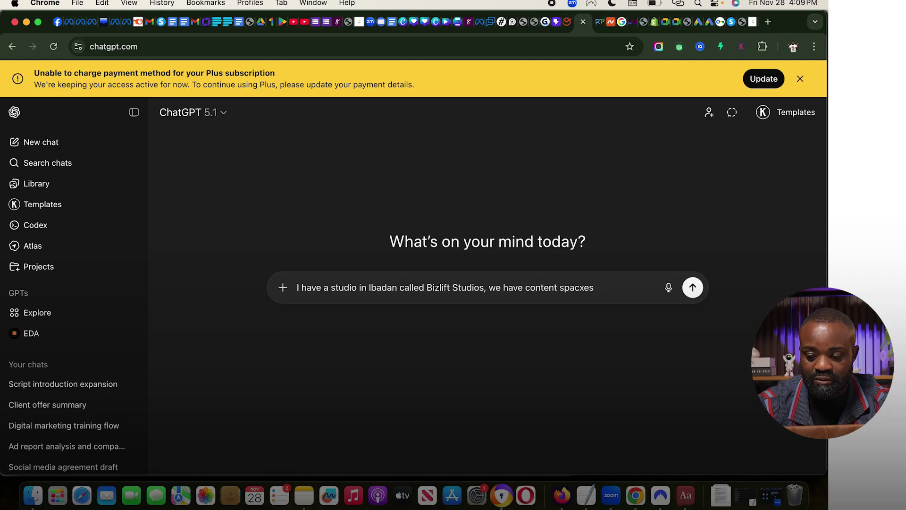
pyautogui.write('s and')
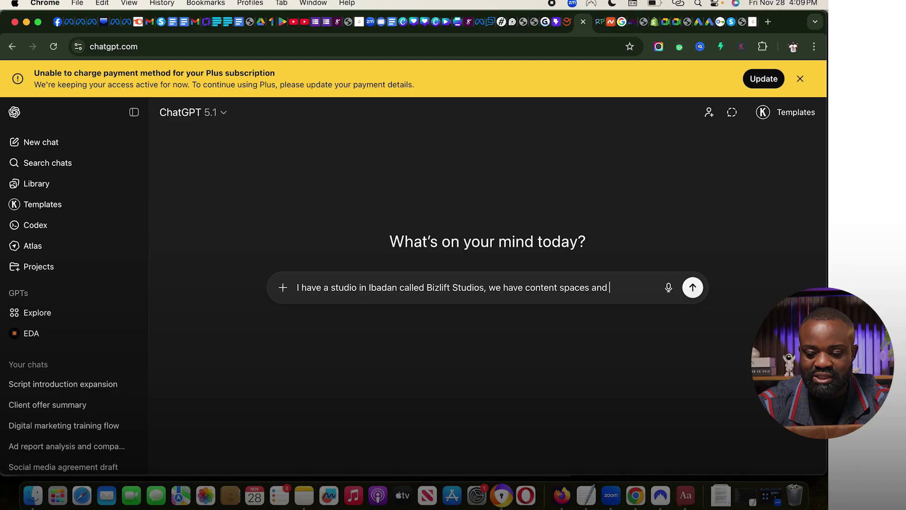
pyautogui.write(' a podcast studi')
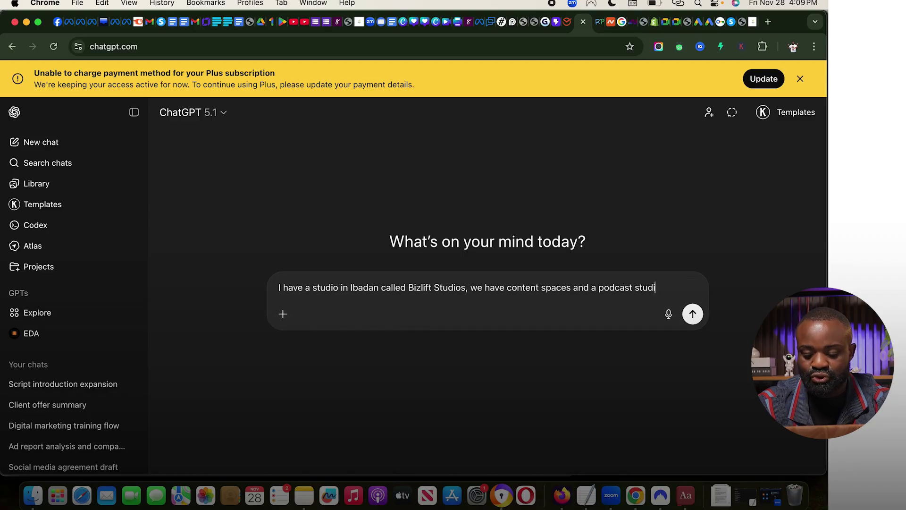
pyautogui.write('o. Creat')
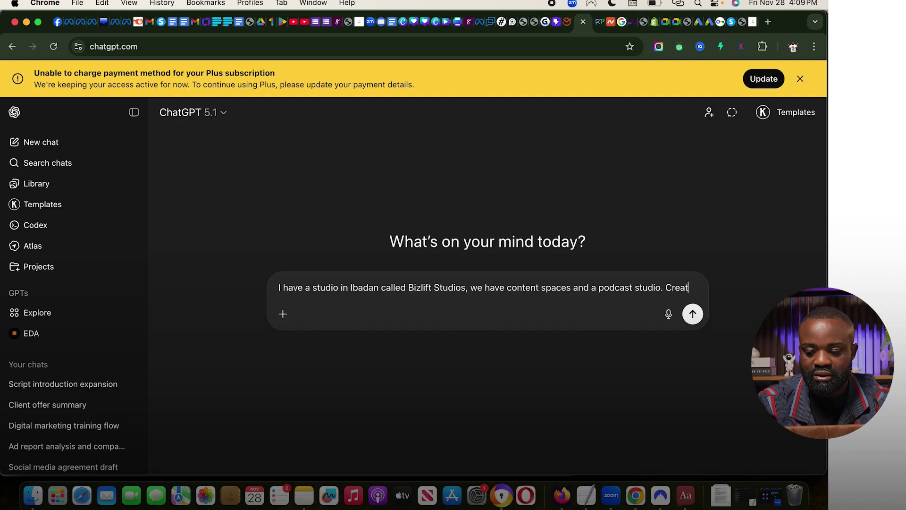
pyautogui.write('e a ')
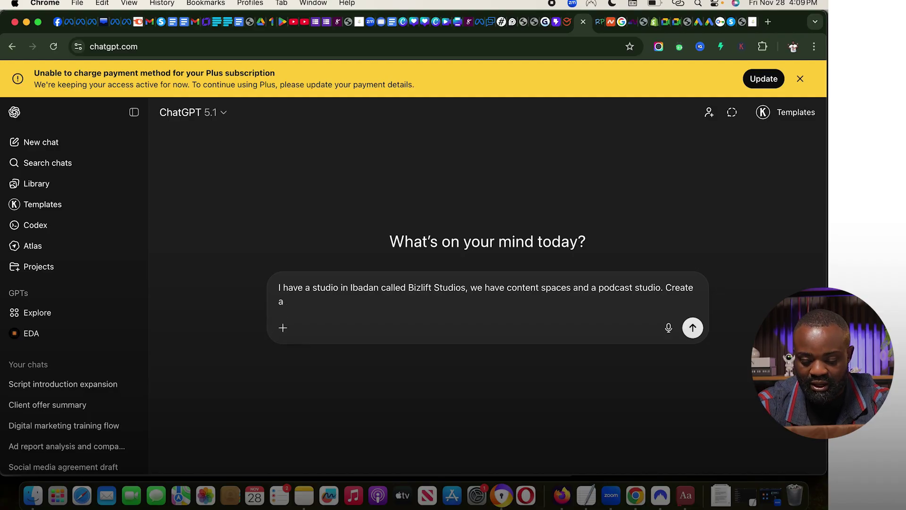
pyautogui.write('desxce')
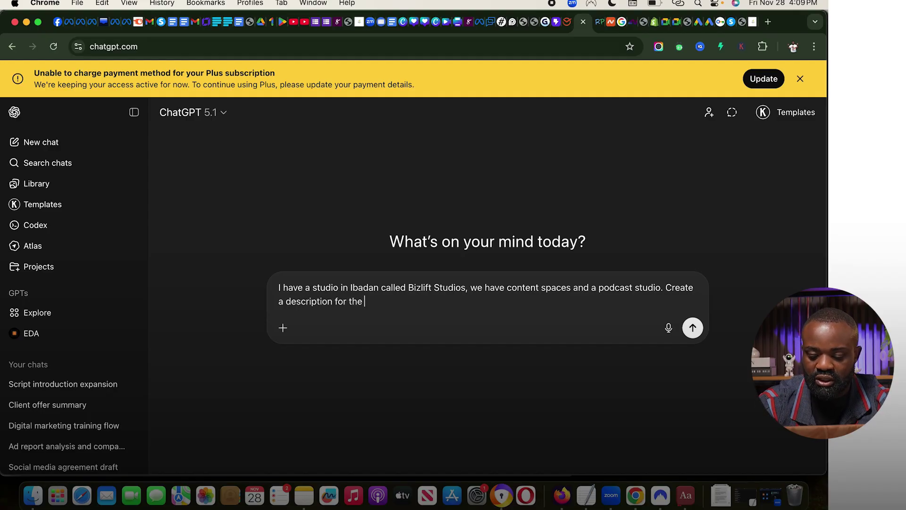
pyautogui.write('nd')
pyautogui.press('Return')
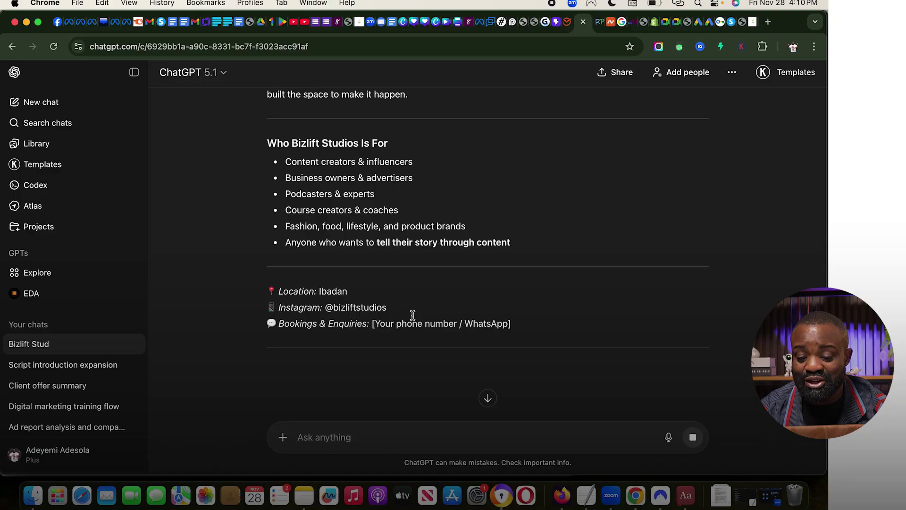
# Ask ChatGPT to expand the Bizlift Studios description to about 500 words and read the reply.
pyautogui.write('make')
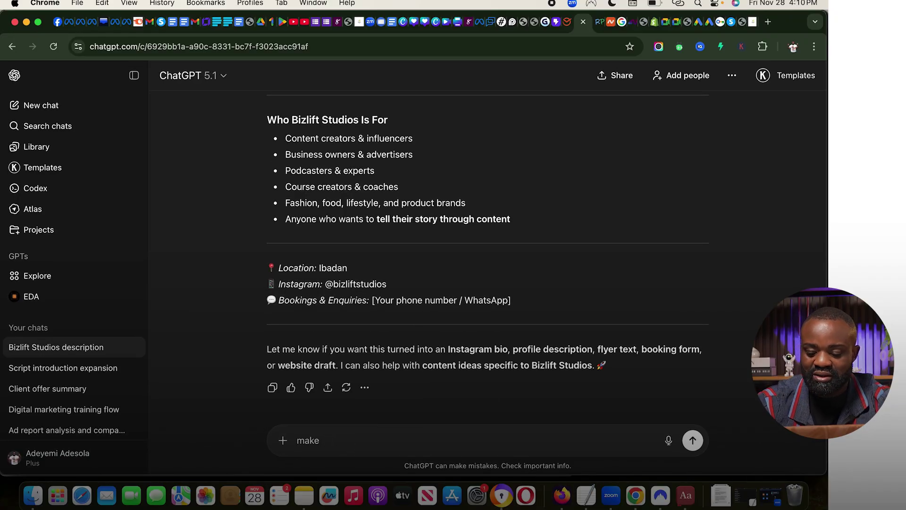
pyautogui.write(' ut about')
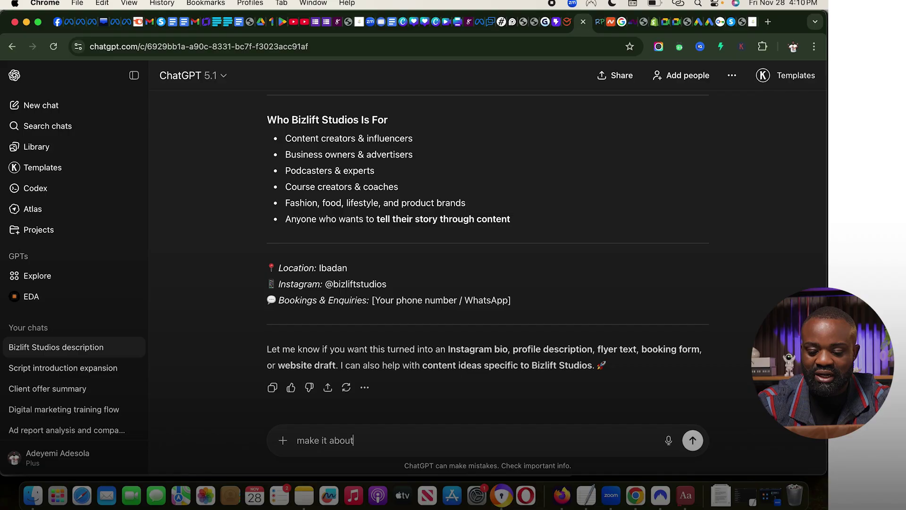
pyautogui.write(' 500 words')
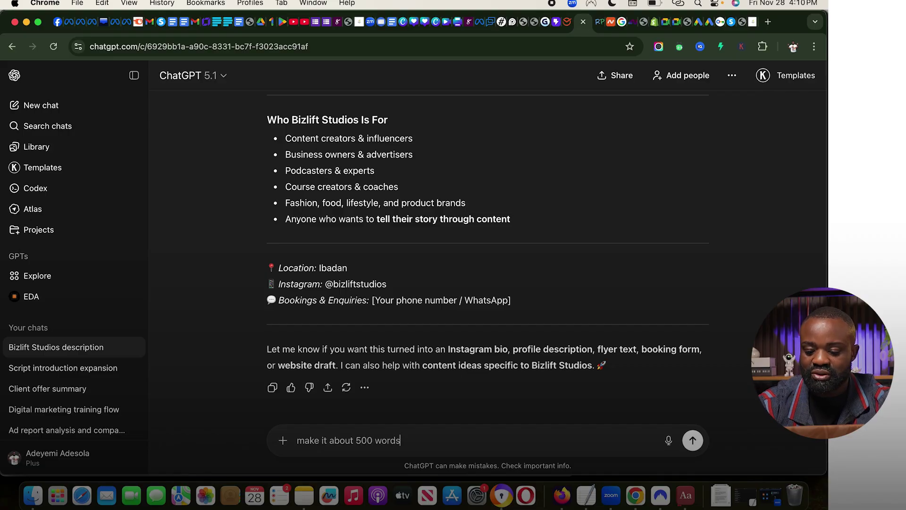
pyautogui.press('Return')
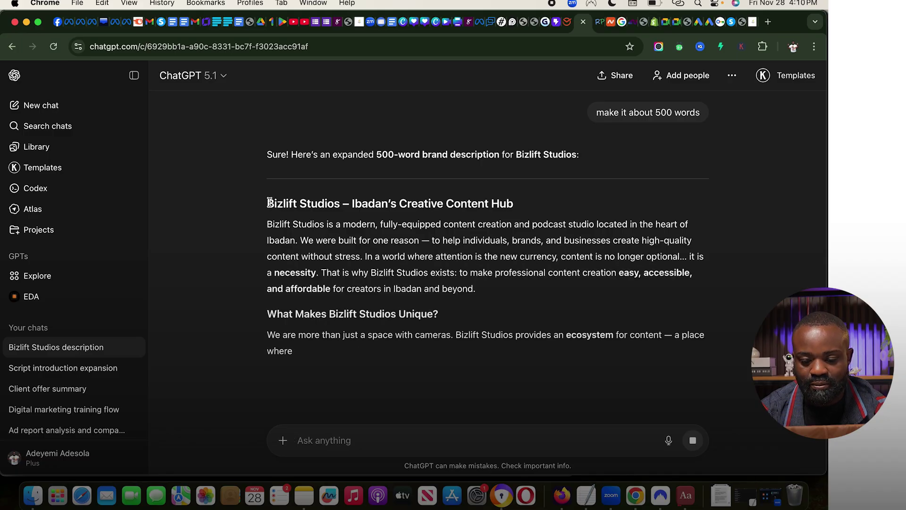
pyautogui.scroll(-5, 334, 320)
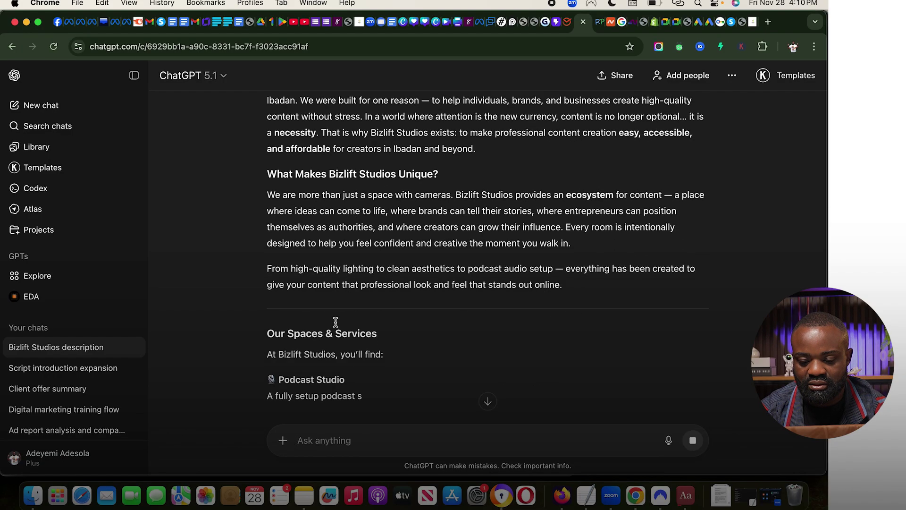
pyautogui.scroll(-5, 336, 321)
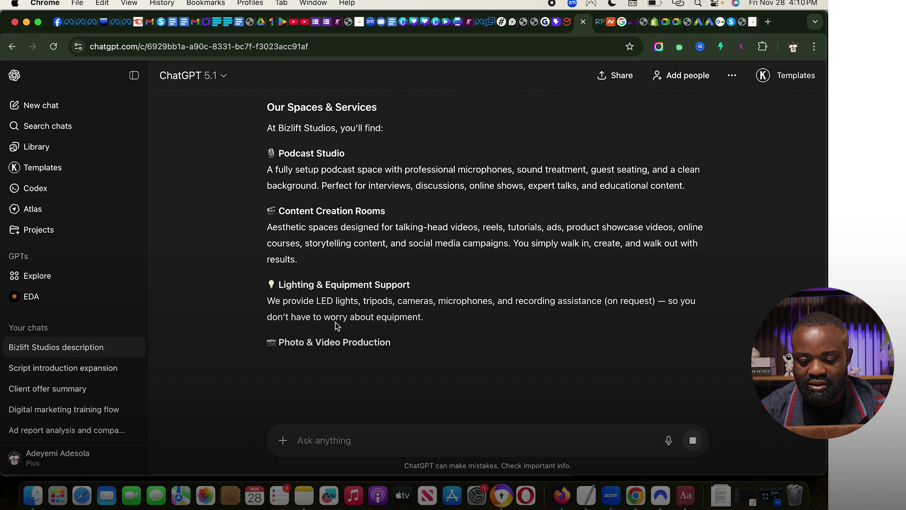
pyautogui.scroll(-3, 335, 322)
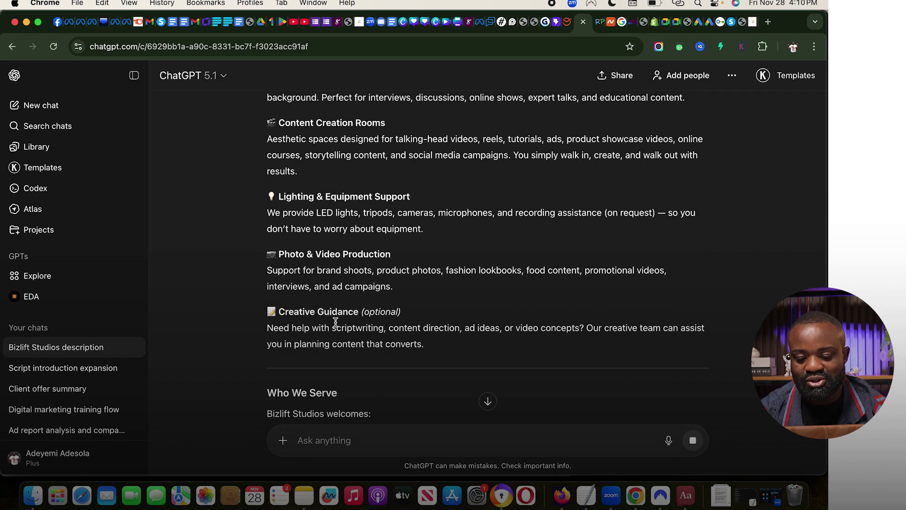
pyautogui.scroll(-10, 335, 322)
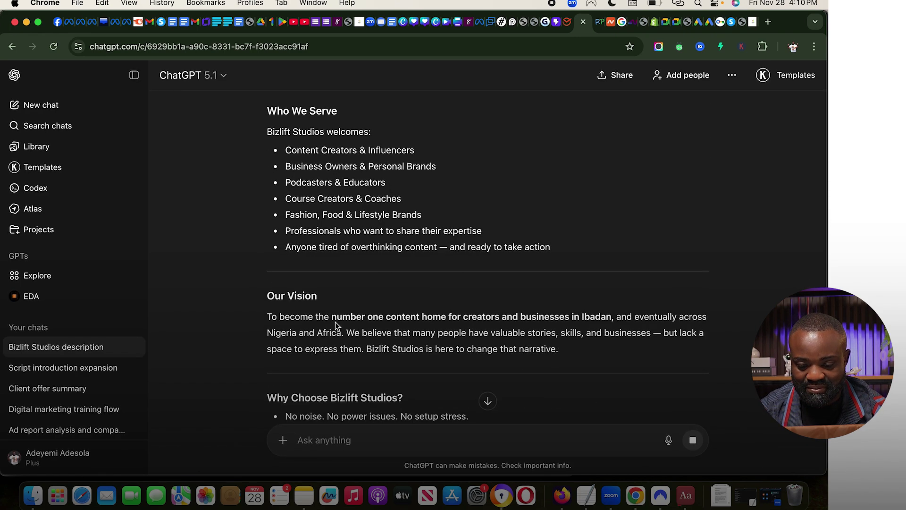
pyautogui.scroll(-2, 335, 322)
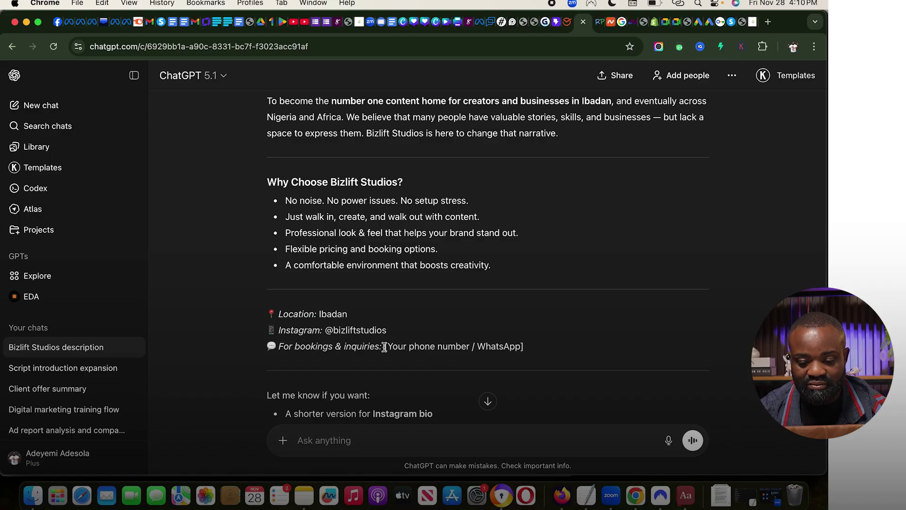
# Select the whole 500-word Bizlift Studios description for copying.
pyautogui.moveTo(385, 347); pyautogui.dragTo(318, 148)
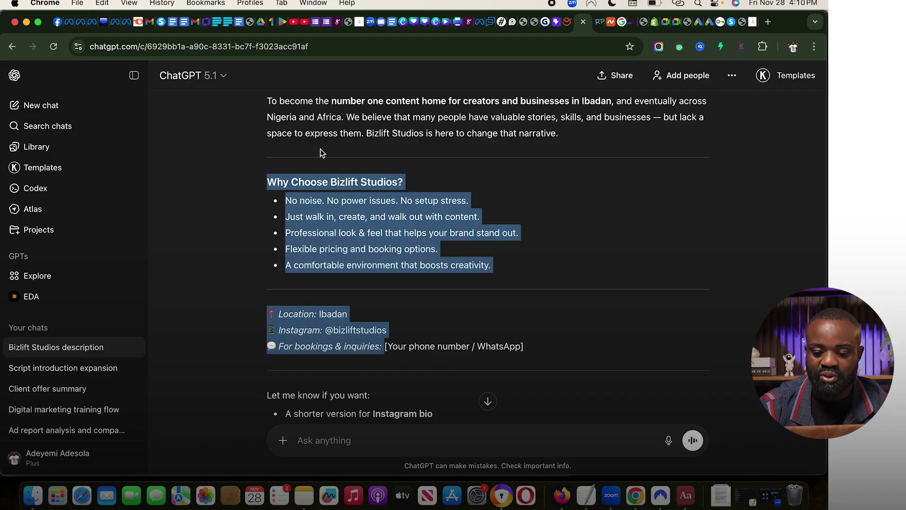
pyautogui.click(383, 313)
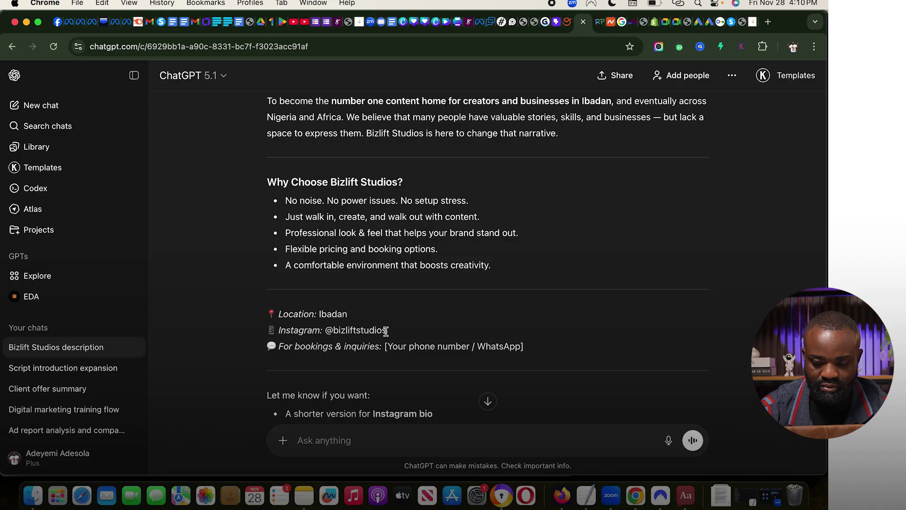
pyautogui.moveTo(386, 331); pyautogui.dragTo(266, 346)
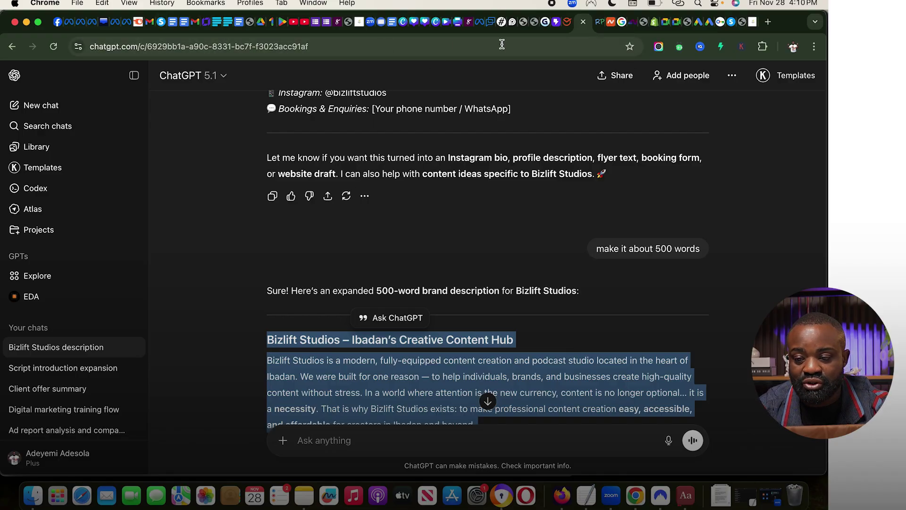
# Paste the 500-word description into Hostinger's Description field, then clear it for exceeding 700 characters.
pyautogui.click(207, 22)
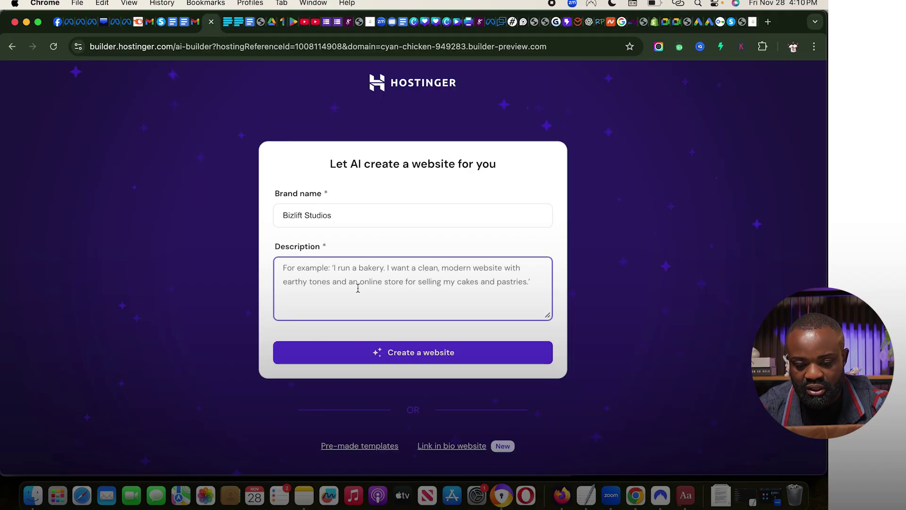
pyautogui.press('super+v')
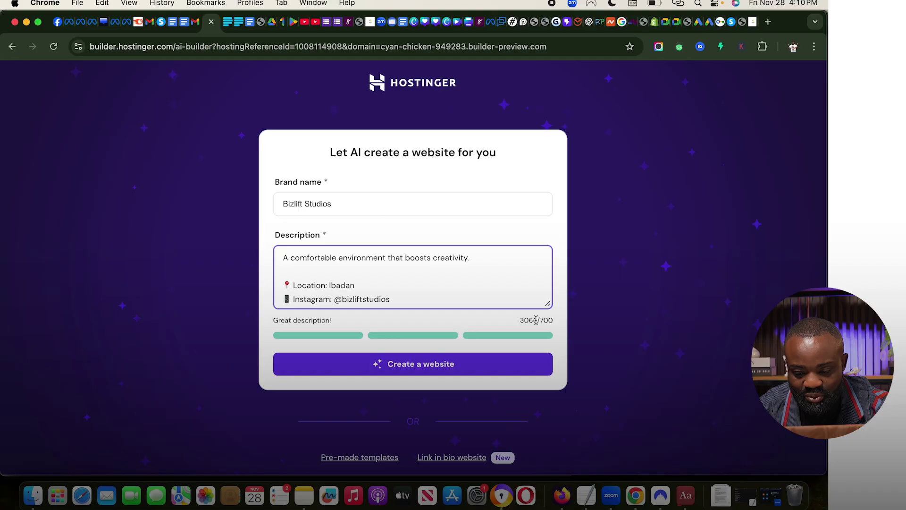
pyautogui.press('cmd+a')
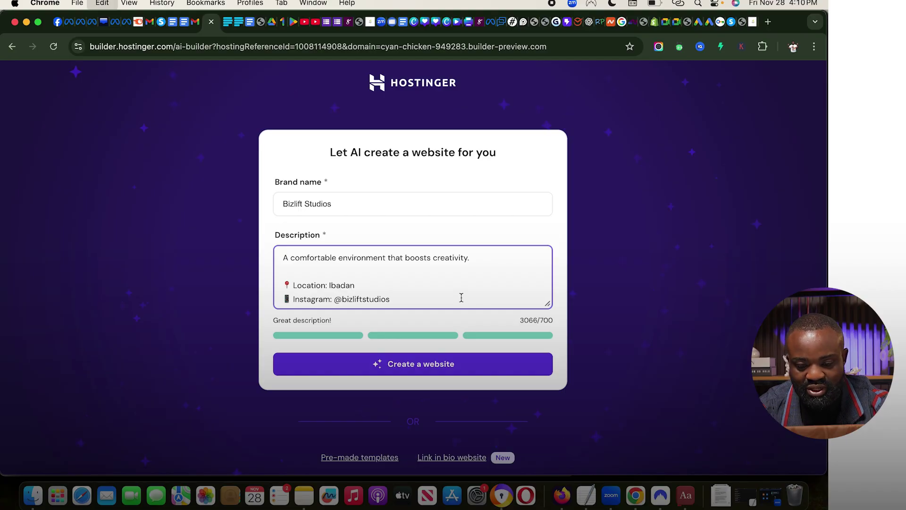
pyautogui.press('BackSpace')
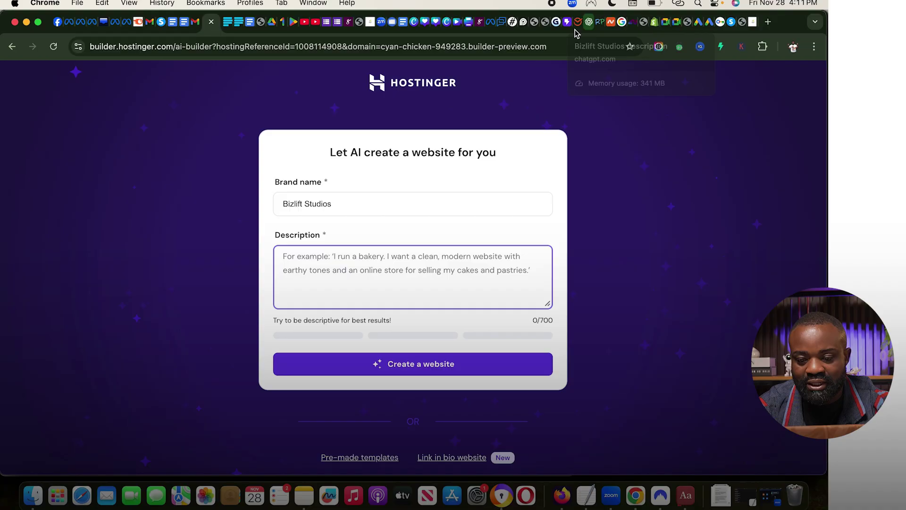
# Ask ChatGPT for a roughly 600-character Bizlift Studios description and select the reply.
pyautogui.click(590, 24)
pyautogui.click(369, 450)
pyautogui.write('mal')
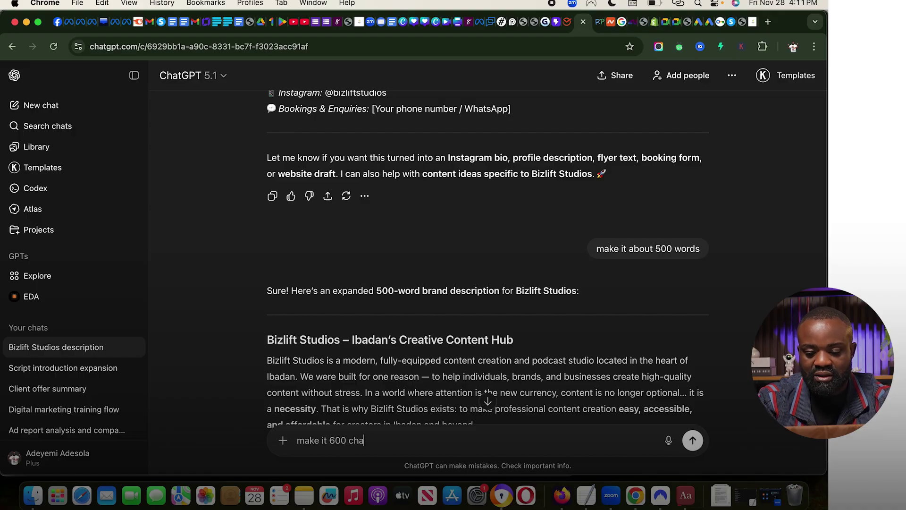
pyautogui.write('s')
pyautogui.press('Return')
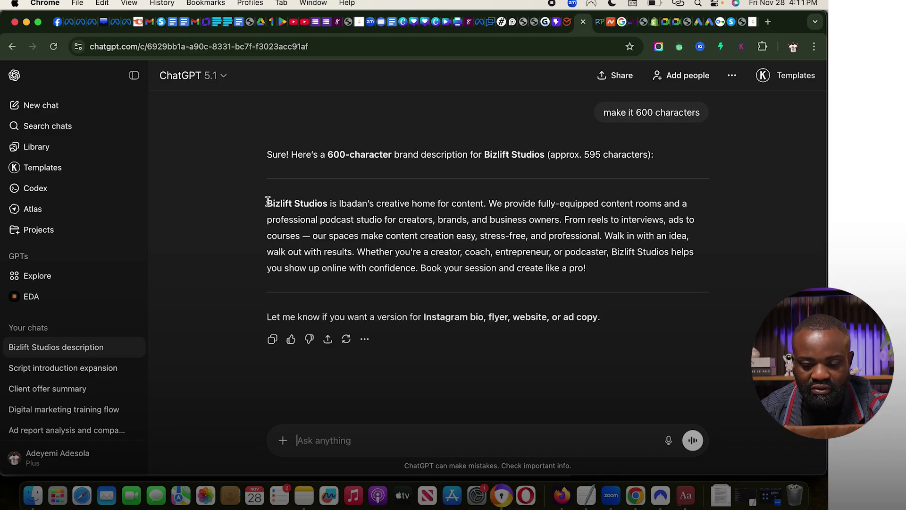
pyautogui.moveTo(270, 201); pyautogui.dragTo(581, 265)
pyautogui.press('super+c')
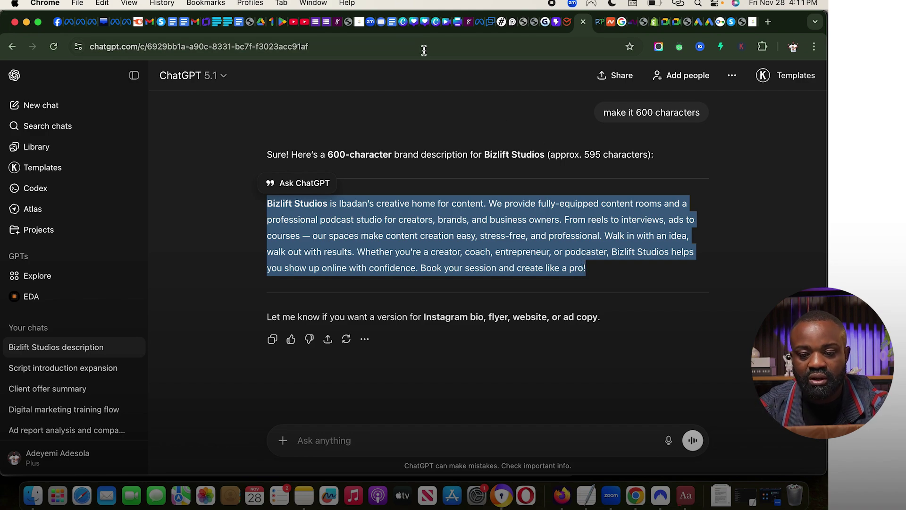
# Paste the 600-character Bizlift Studios description into the AI builder, submit it, and create the website.
pyautogui.click(205, 23)
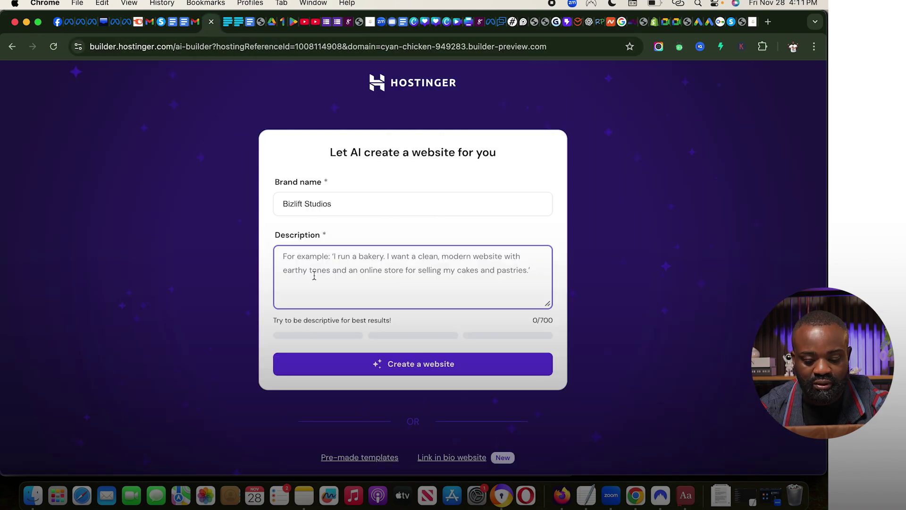
pyautogui.press('super+v')
pyautogui.click(428, 363)
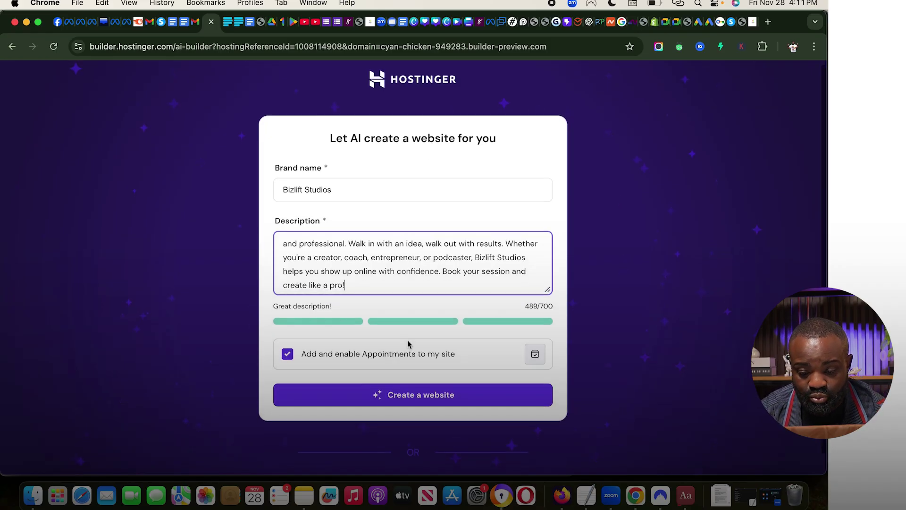
pyautogui.scroll(-1, 378, 343)
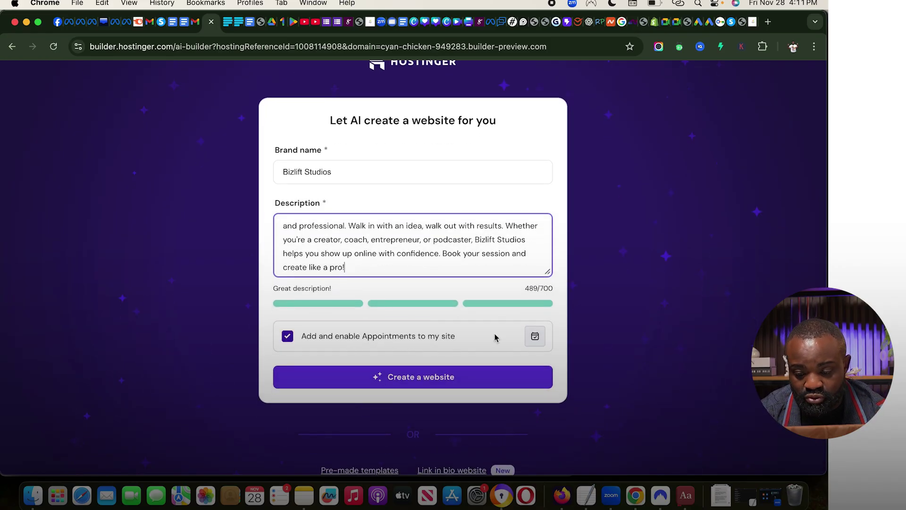
pyautogui.click(438, 381)
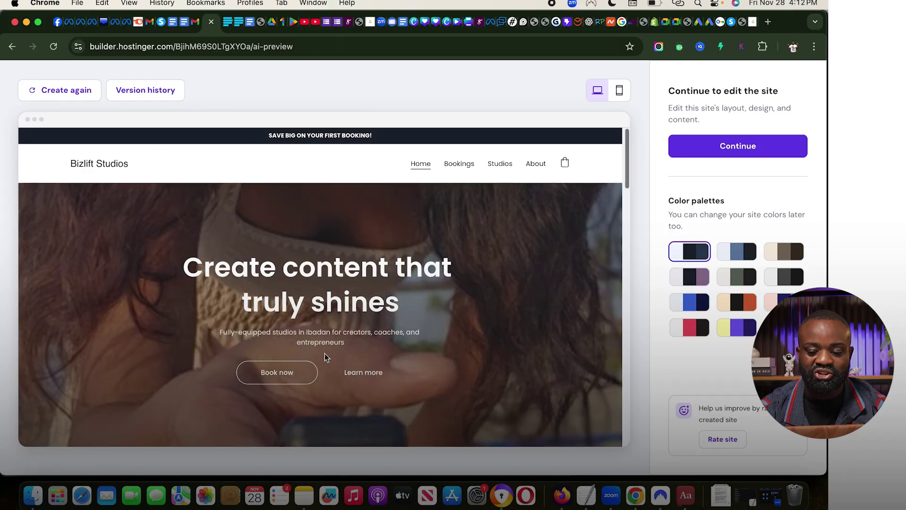
# Scroll through the generated Bizlift Studios home page preview.
pyautogui.scroll(-3, 319, 330)
pyautogui.scroll(-4, 406, 311)
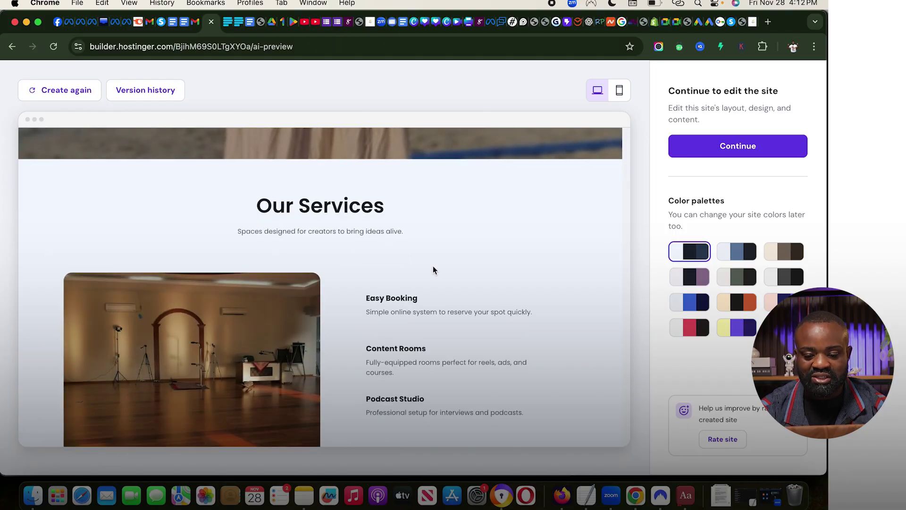
pyautogui.scroll(-2, 432, 267)
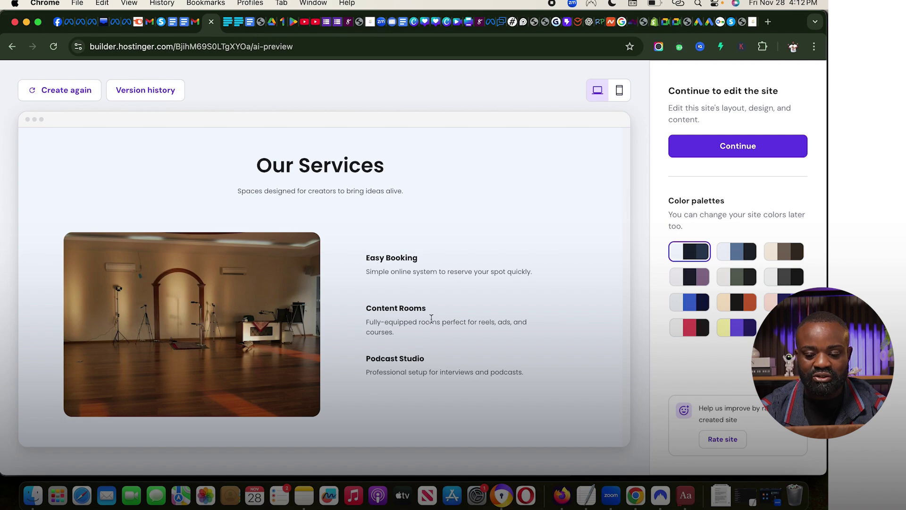
pyautogui.scroll(-6, 432, 319)
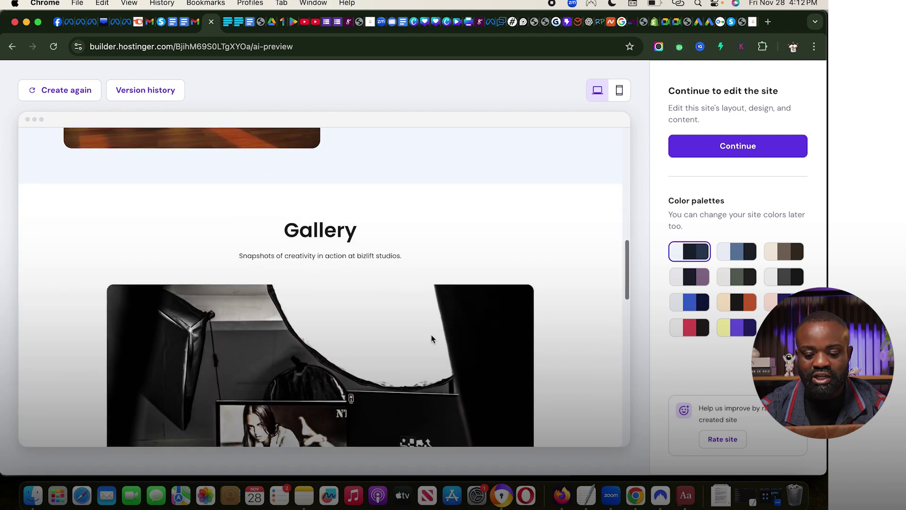
pyautogui.scroll(-10, 379, 325)
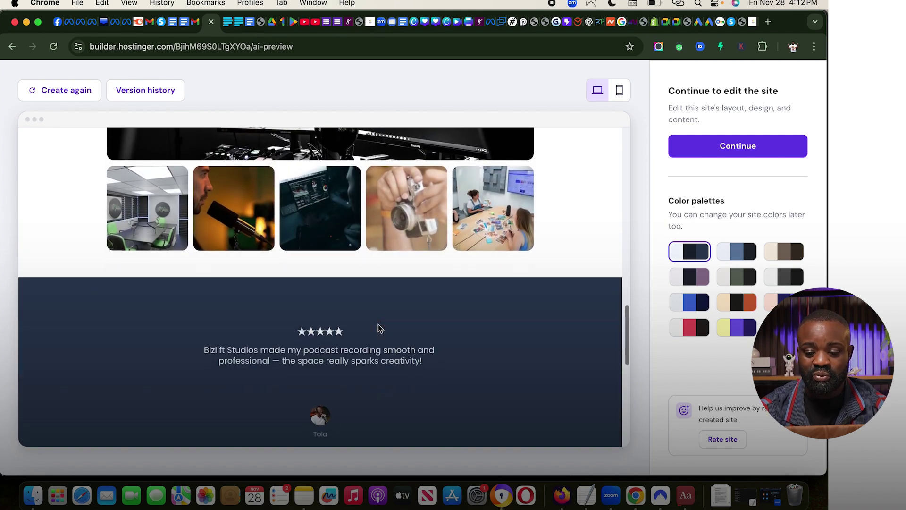
pyautogui.scroll(-7, 378, 325)
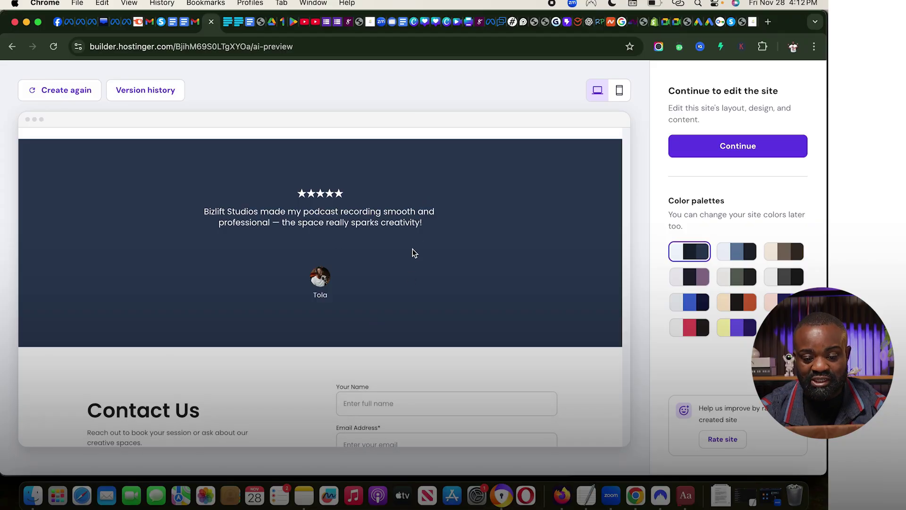
pyautogui.scroll(-10, 409, 288)
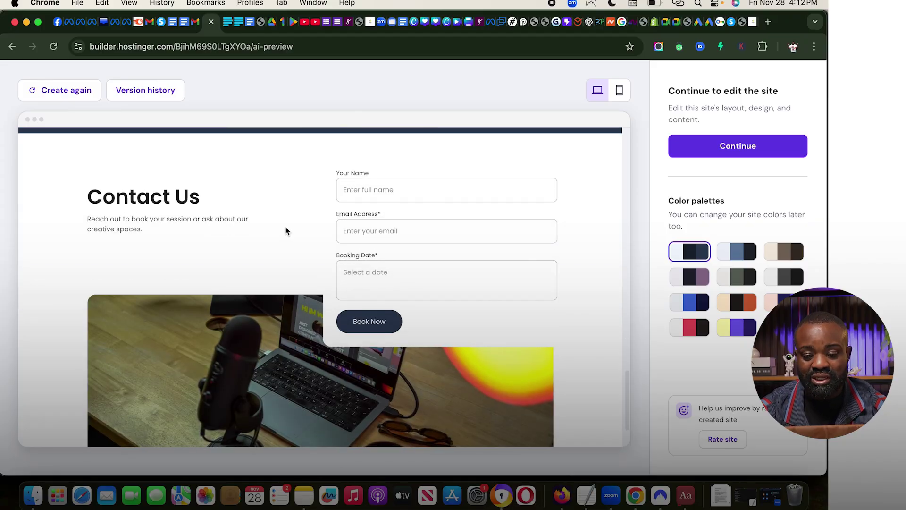
pyautogui.scroll(-1, 241, 357)
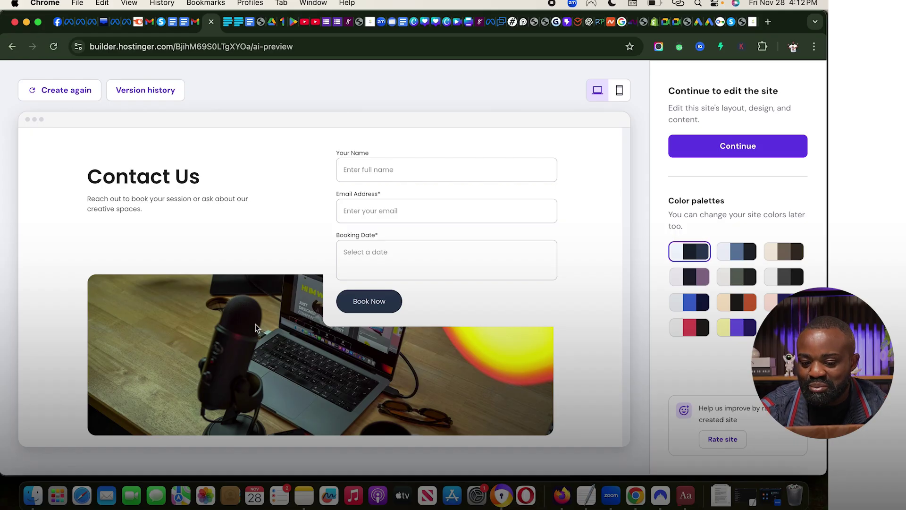
pyautogui.scroll(-5, 186, 332)
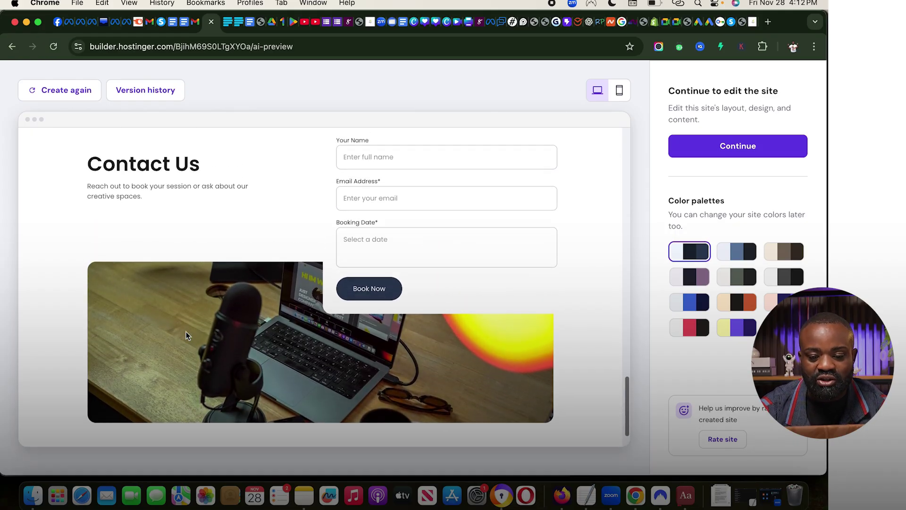
pyautogui.scroll(-3, 186, 332)
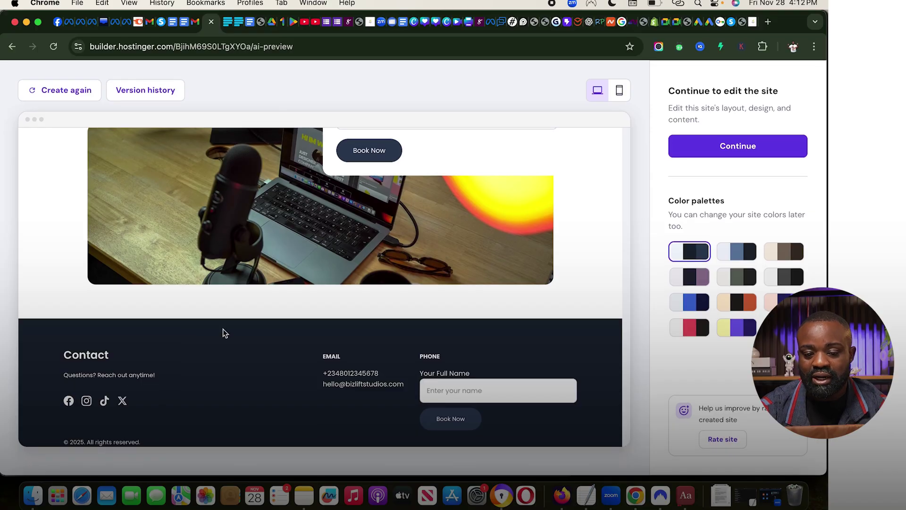
pyautogui.scroll(20, 222, 328)
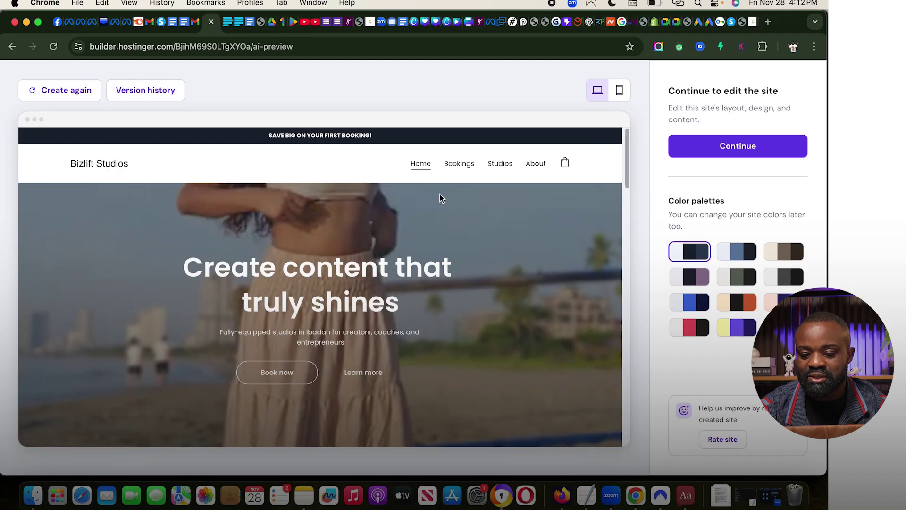
# View the Bookings page, then the Studios gallery page.
pyautogui.click(460, 164)
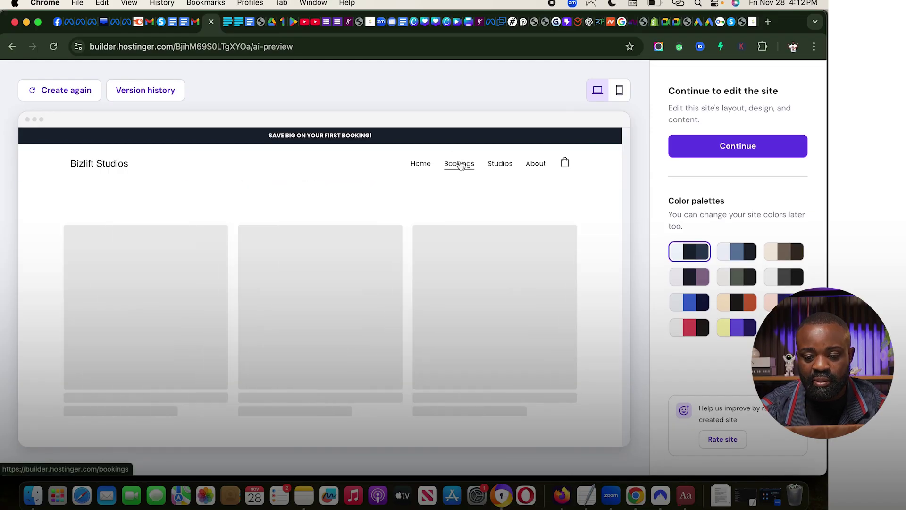
pyautogui.scroll(-2, 324, 372)
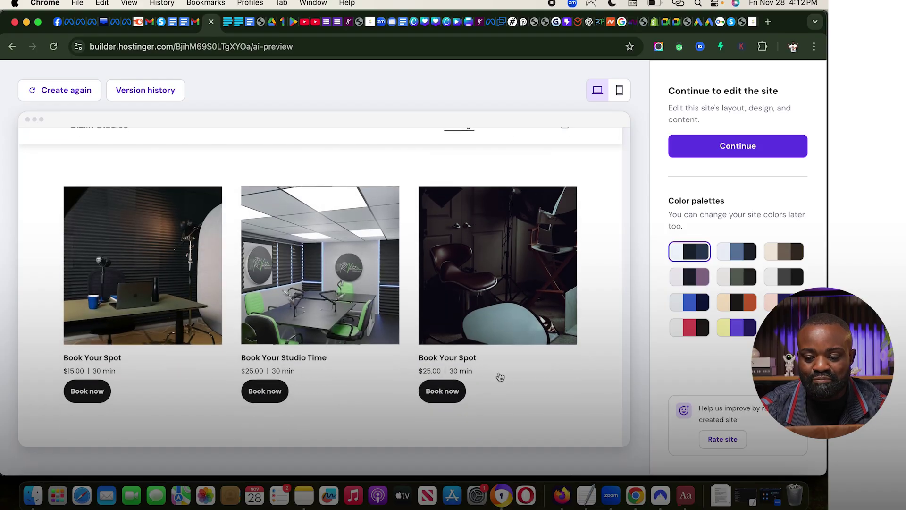
pyautogui.scroll(-10, 538, 282)
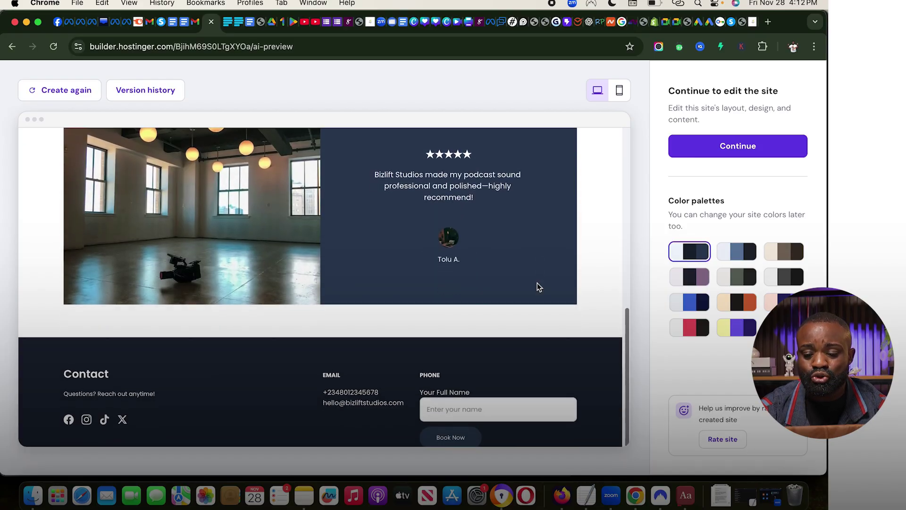
pyautogui.click(494, 167)
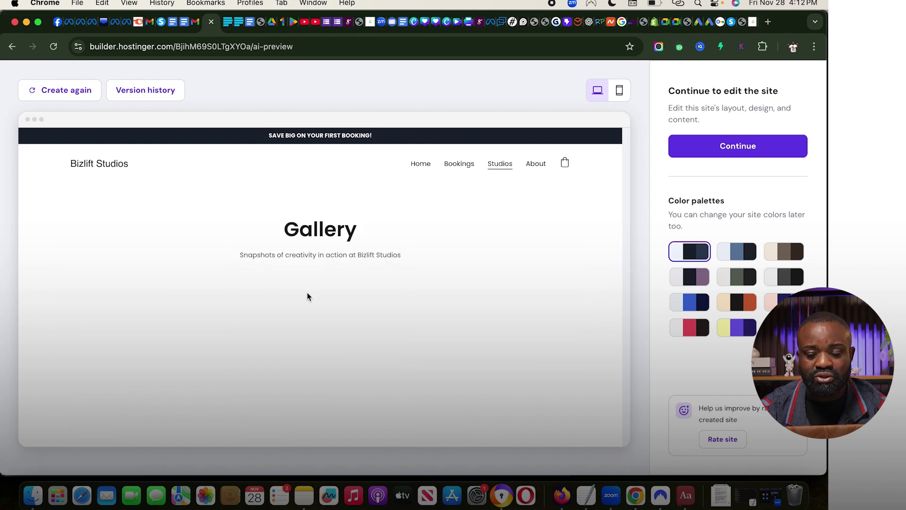
pyautogui.scroll(-1, 307, 294)
pyautogui.scroll(1, 307, 295)
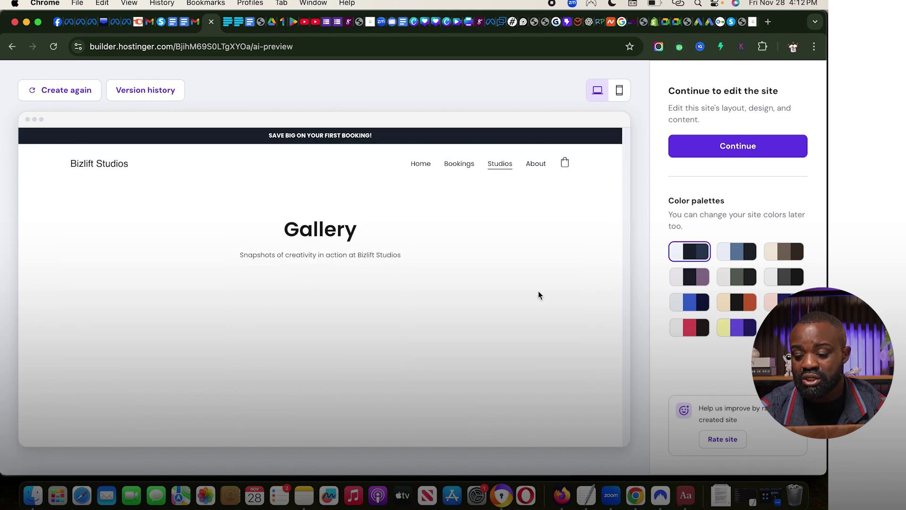
# Preview the site on mobile, return to Home through the navigation menu, and scroll through it.
pyautogui.click(620, 92)
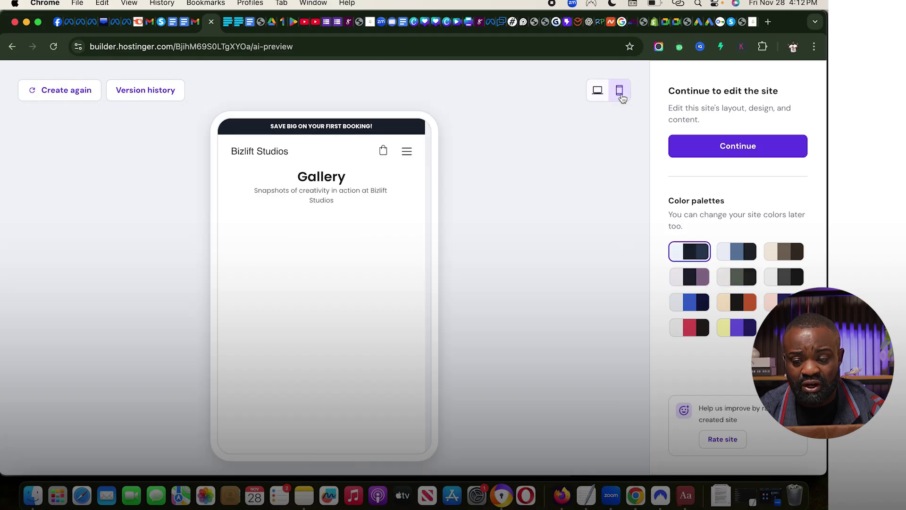
pyautogui.click(408, 155)
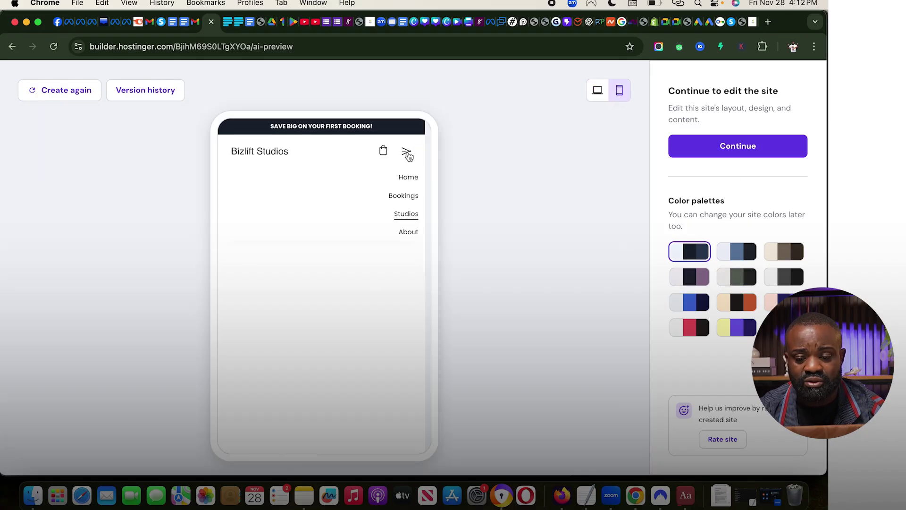
pyautogui.click(409, 184)
pyautogui.scroll(-10, 297, 304)
pyautogui.scroll(-15, 297, 305)
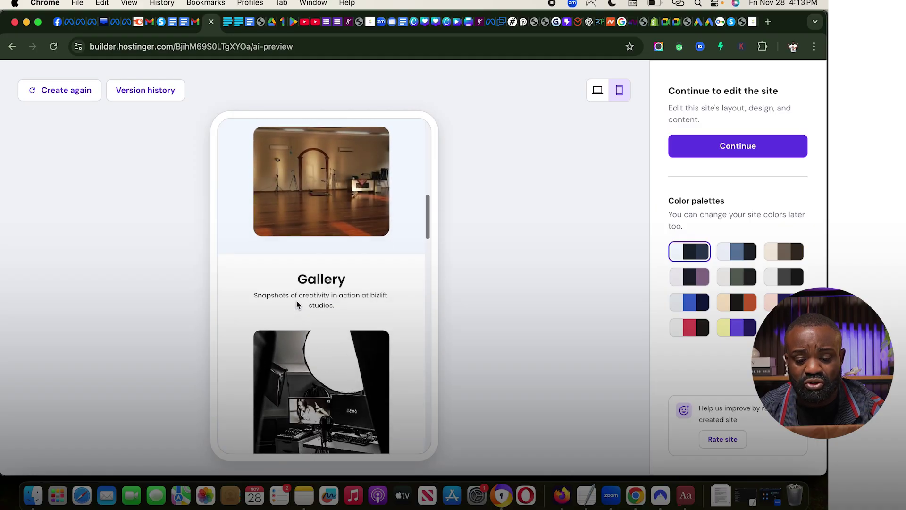
pyautogui.scroll(-10, 297, 305)
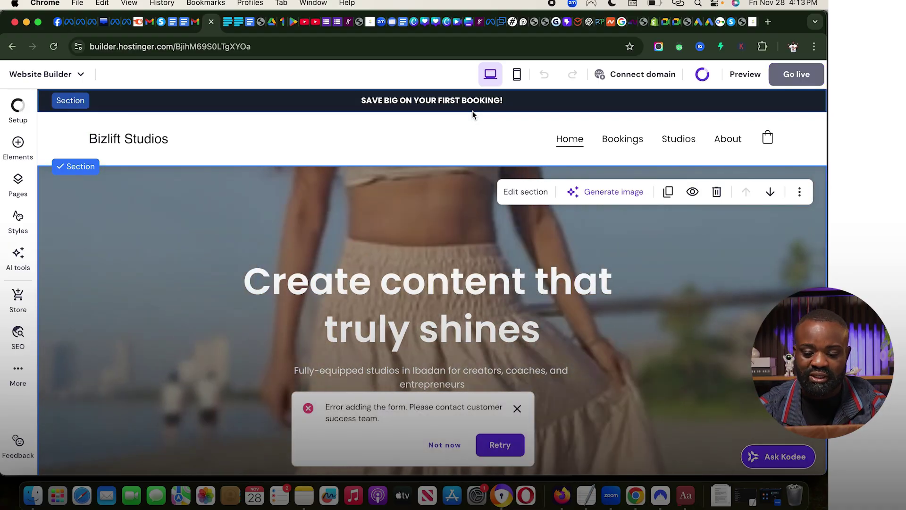
pyautogui.click(516, 409)
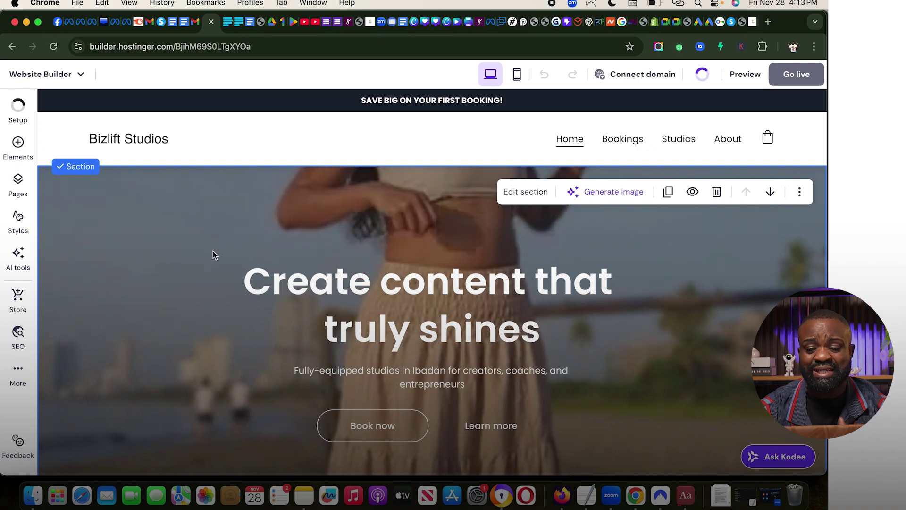
pyautogui.scroll(-2, 304, 295)
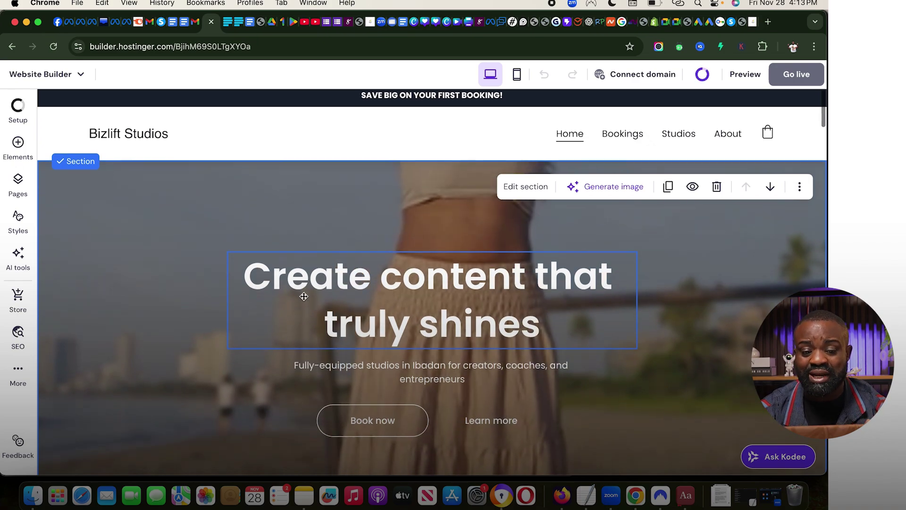
pyautogui.scroll(2, 248, 202)
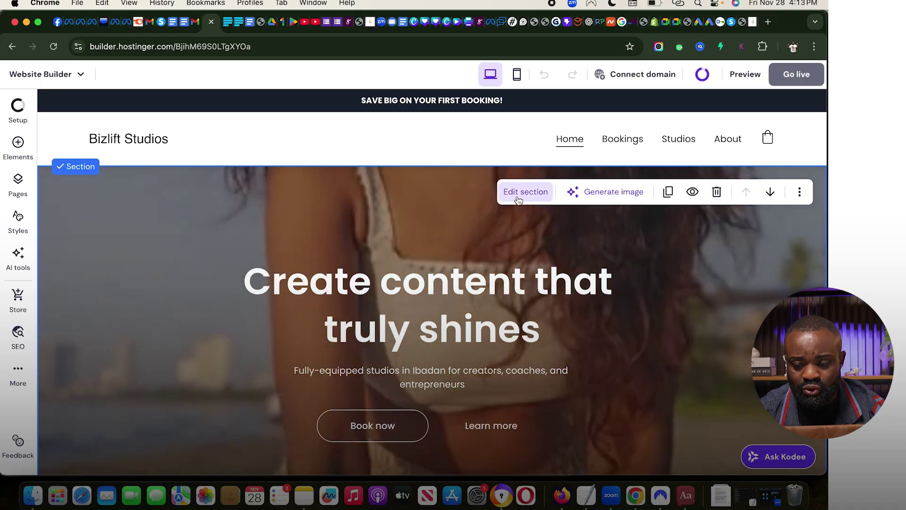
pyautogui.click(522, 196)
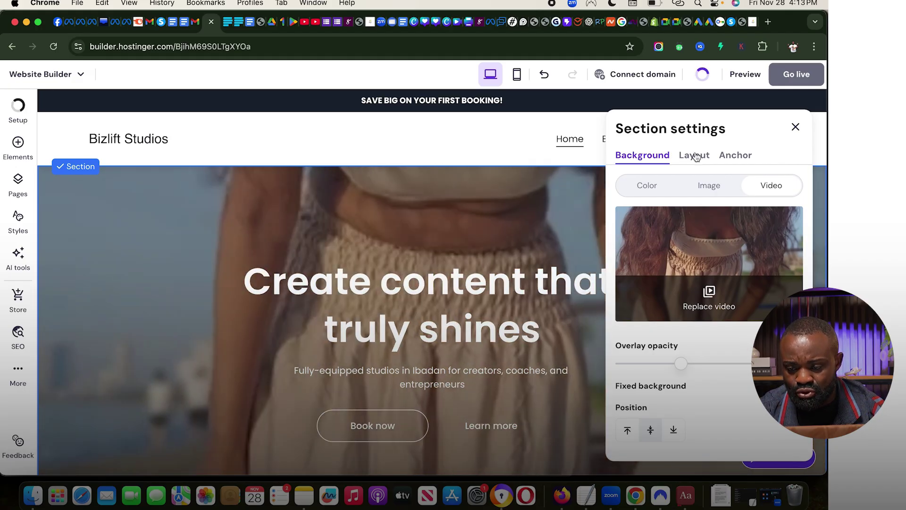
pyautogui.click(697, 157)
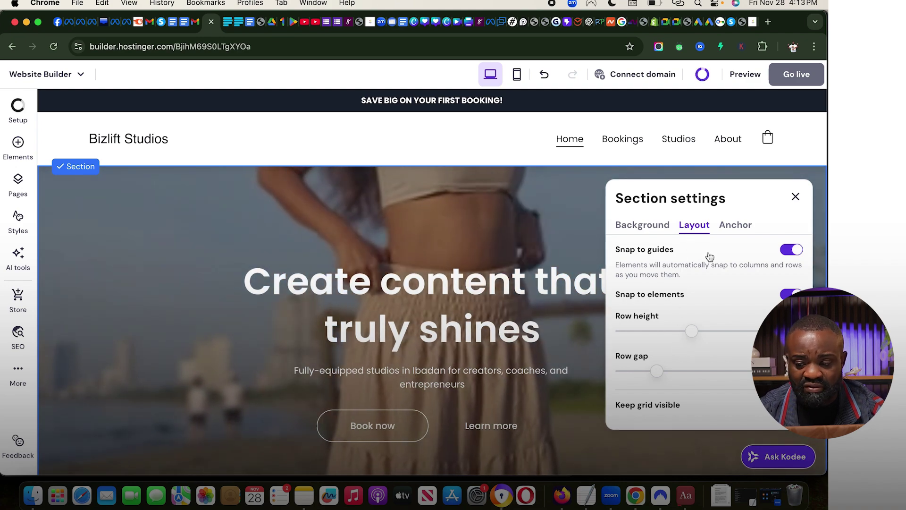
pyautogui.click(735, 225)
pyautogui.click(644, 226)
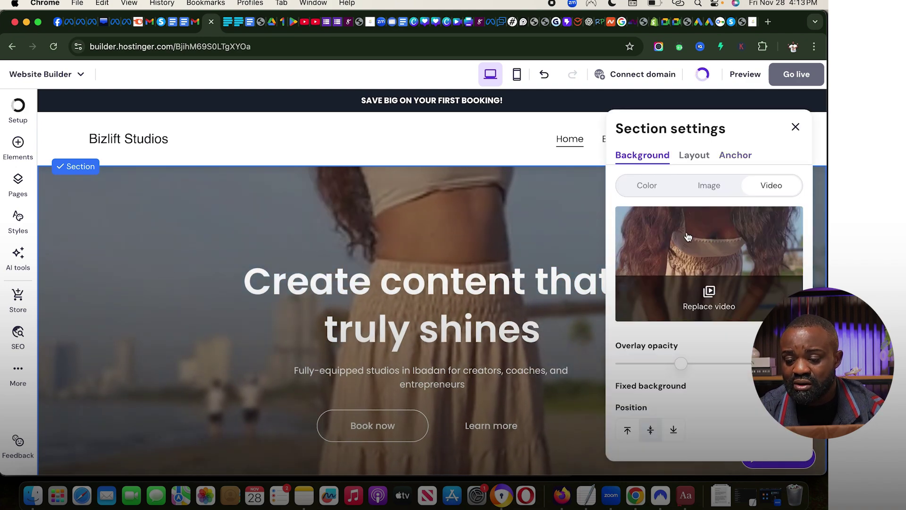
pyautogui.click(652, 187)
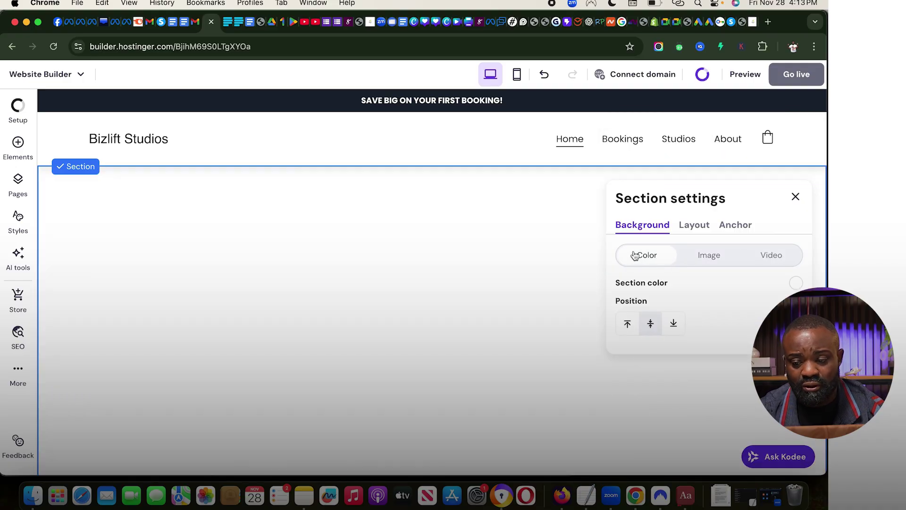
pyautogui.click(713, 259)
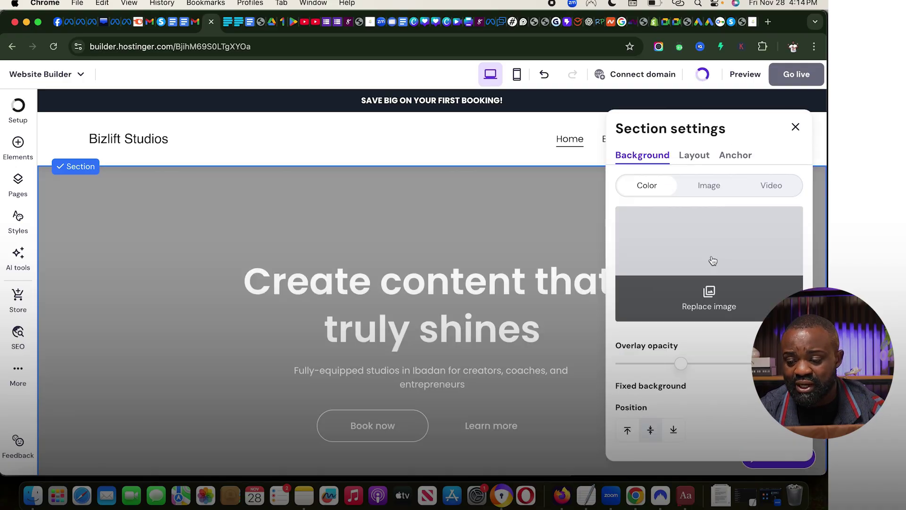
pyautogui.click(764, 189)
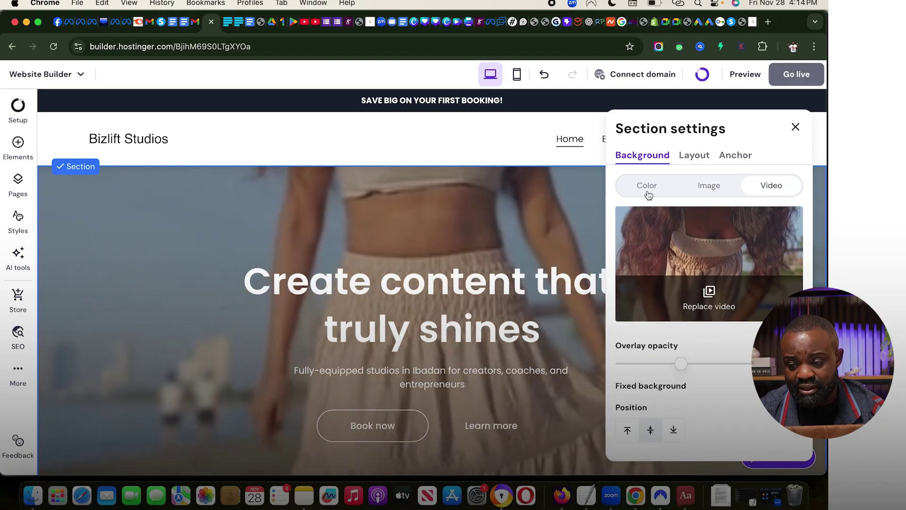
pyautogui.click(796, 128)
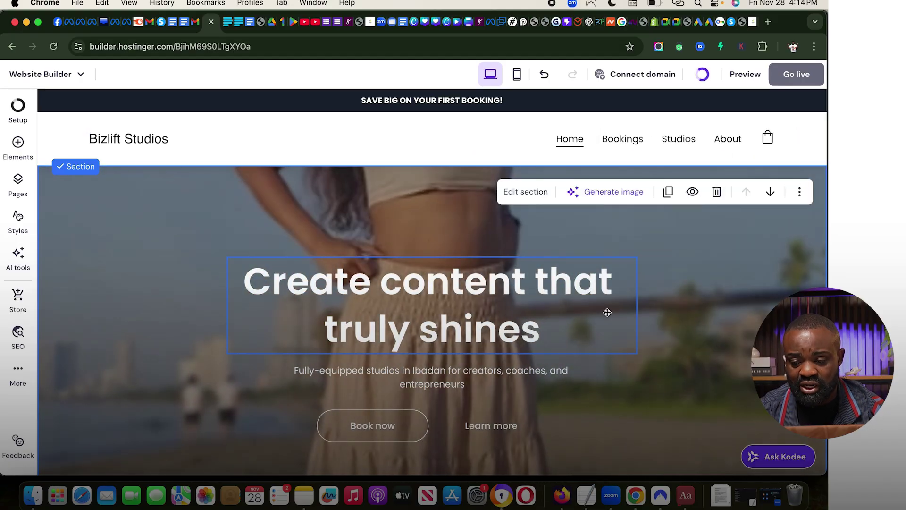
pyautogui.scroll(-1, 609, 305)
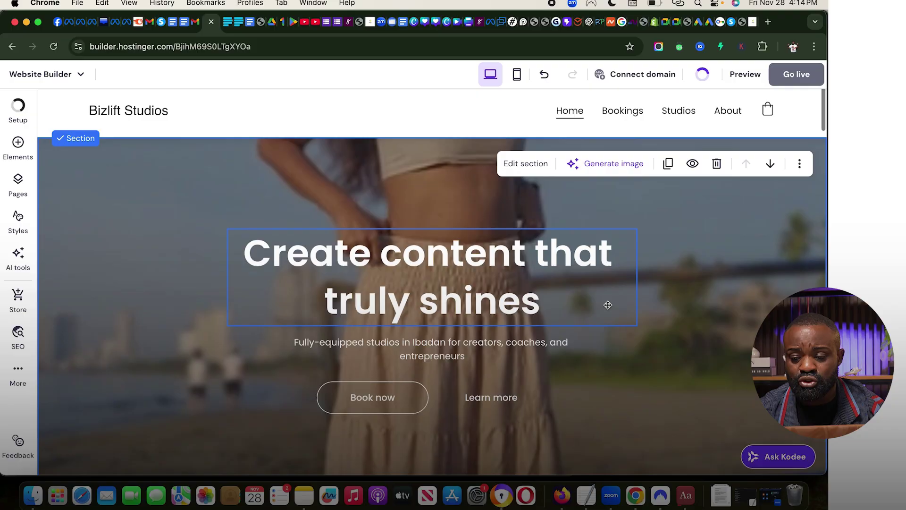
pyautogui.click(604, 172)
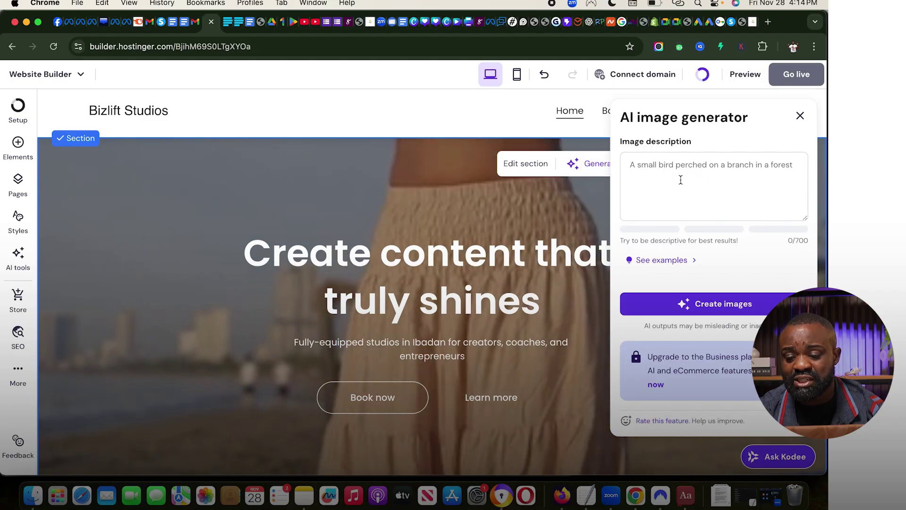
pyautogui.click(681, 180)
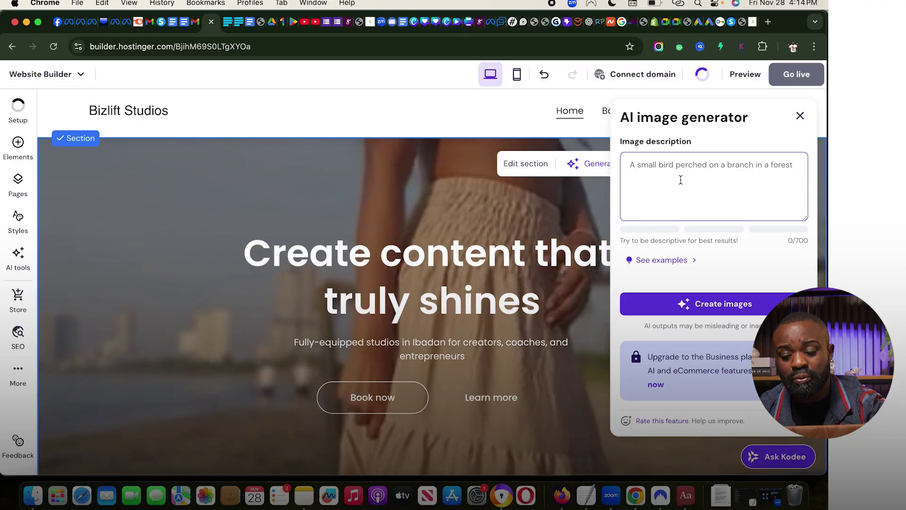
pyautogui.click(800, 119)
pyautogui.scroll(-8, 502, 343)
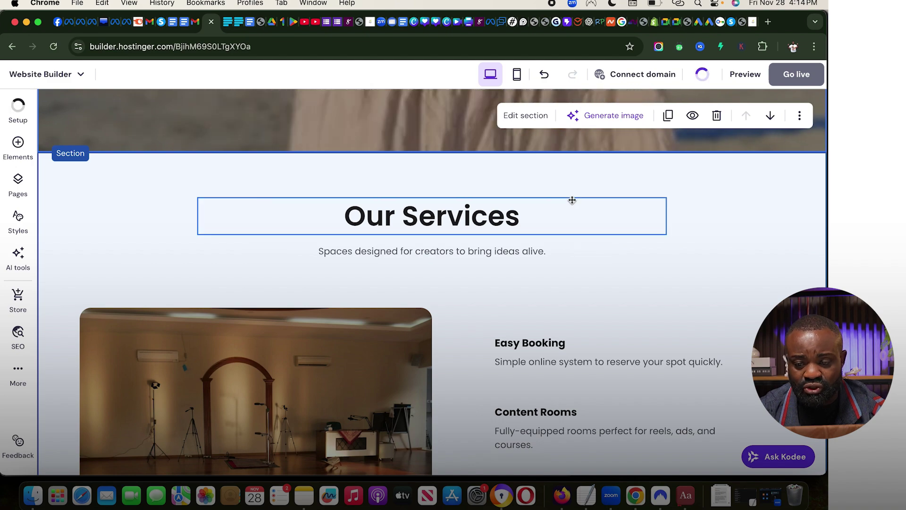
pyautogui.click(566, 198)
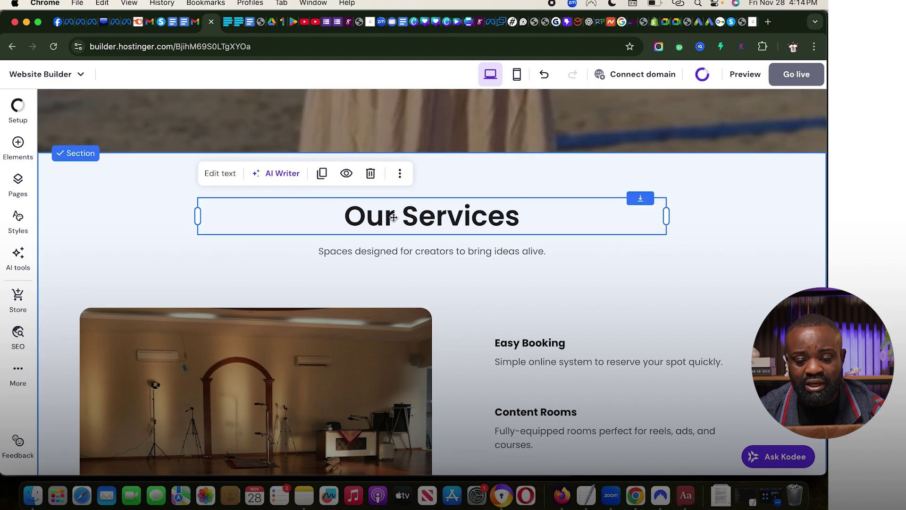
pyautogui.click(364, 332)
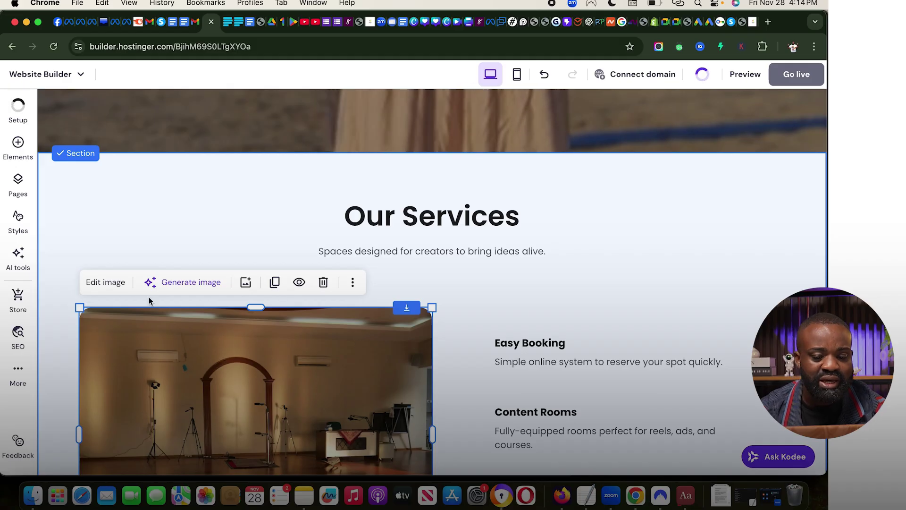
pyautogui.click(562, 343)
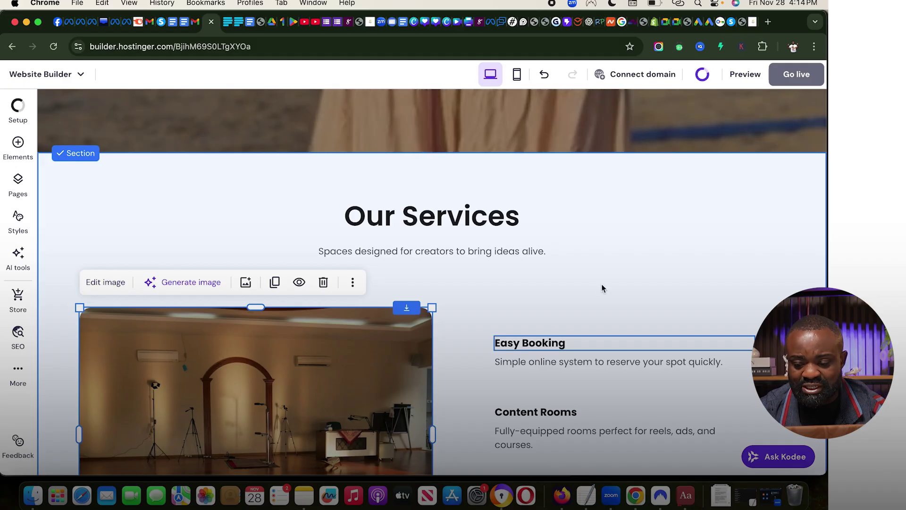
pyautogui.scroll(-5, 605, 287)
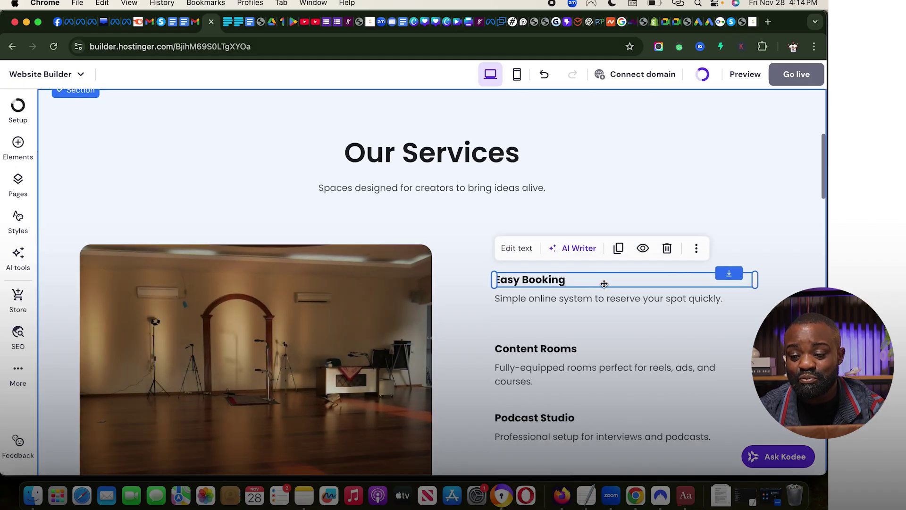
pyautogui.scroll(-5, 618, 277)
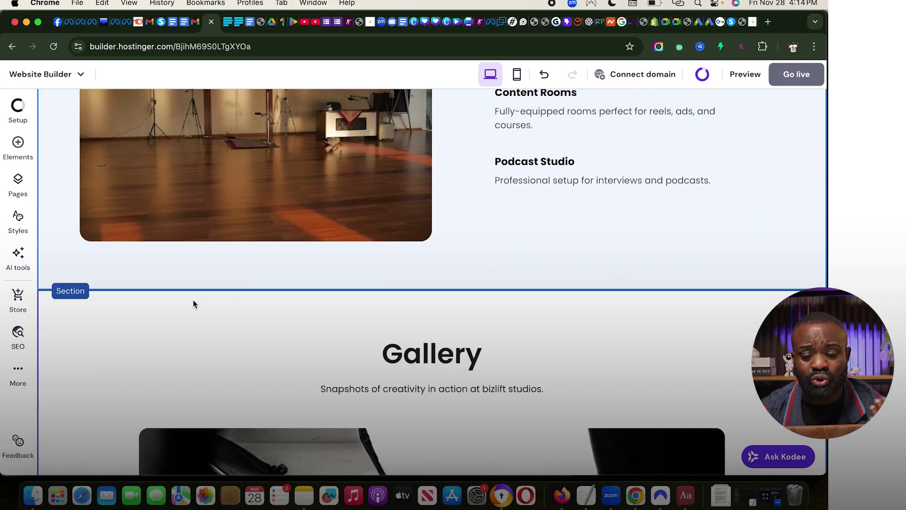
pyautogui.click(18, 146)
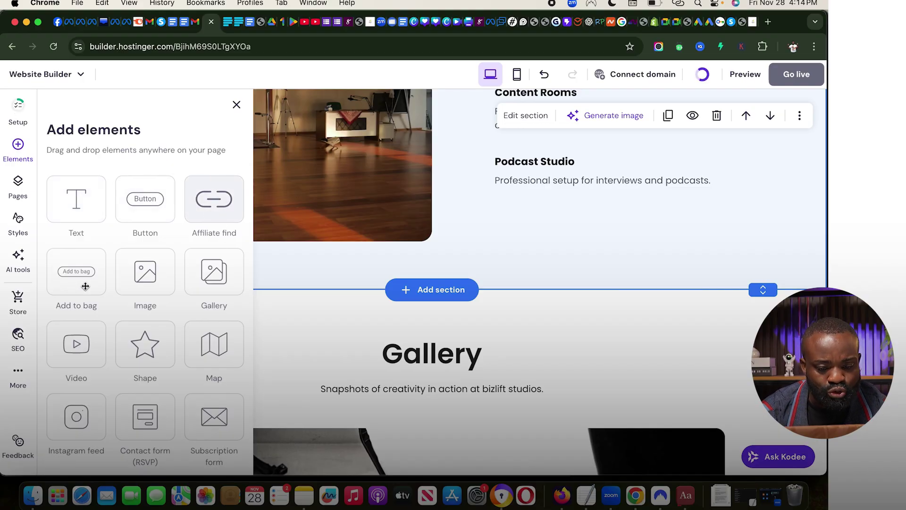
pyautogui.scroll(-3, 107, 381)
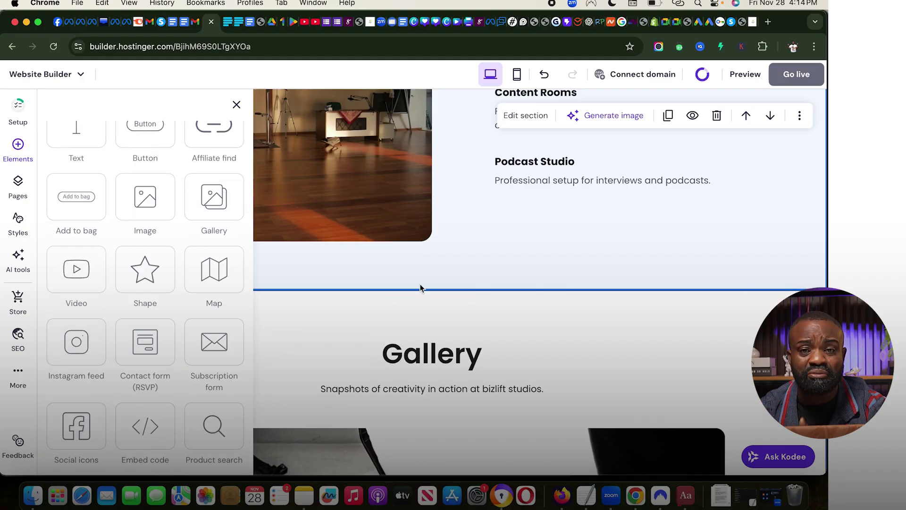
pyautogui.moveTo(422, 288)
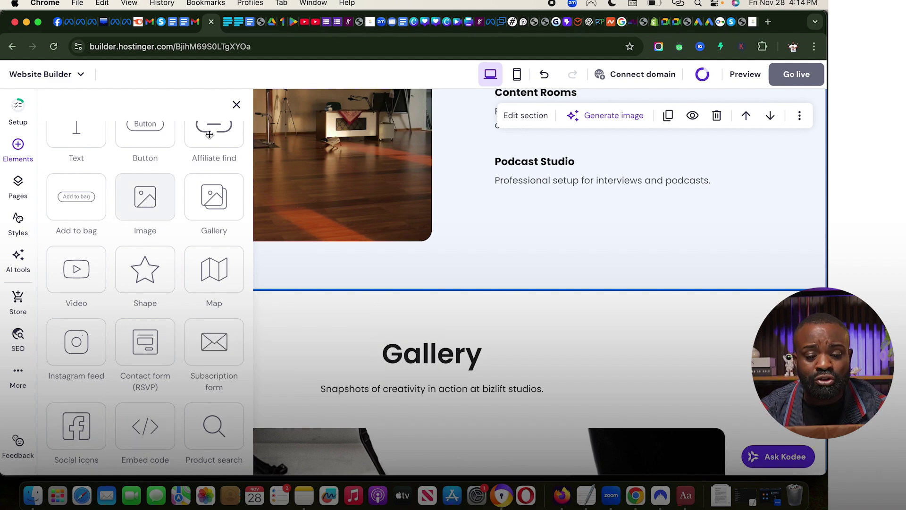
# Close the elements list and review SEO improvements for the Home, Bookings, Studios and About pages.
pyautogui.click(236, 103)
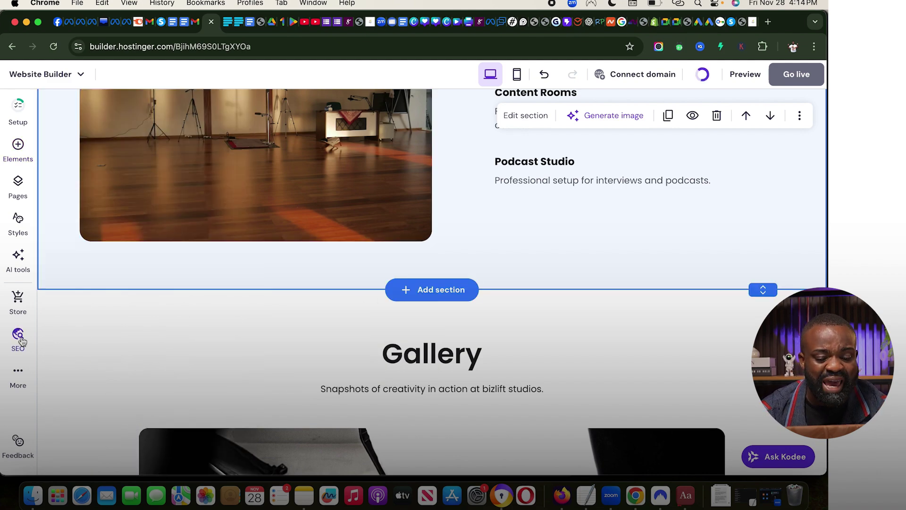
pyautogui.click(19, 337)
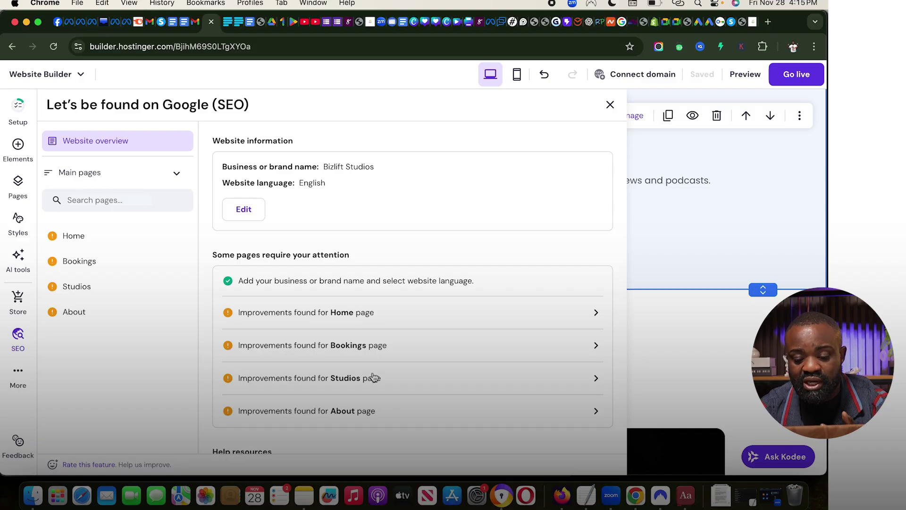
pyautogui.scroll(-3, 356, 391)
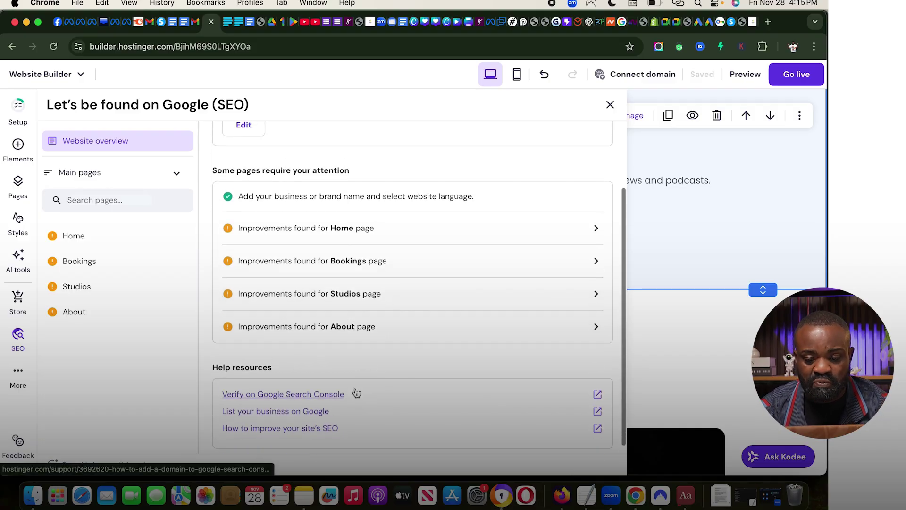
pyautogui.scroll(3, 356, 394)
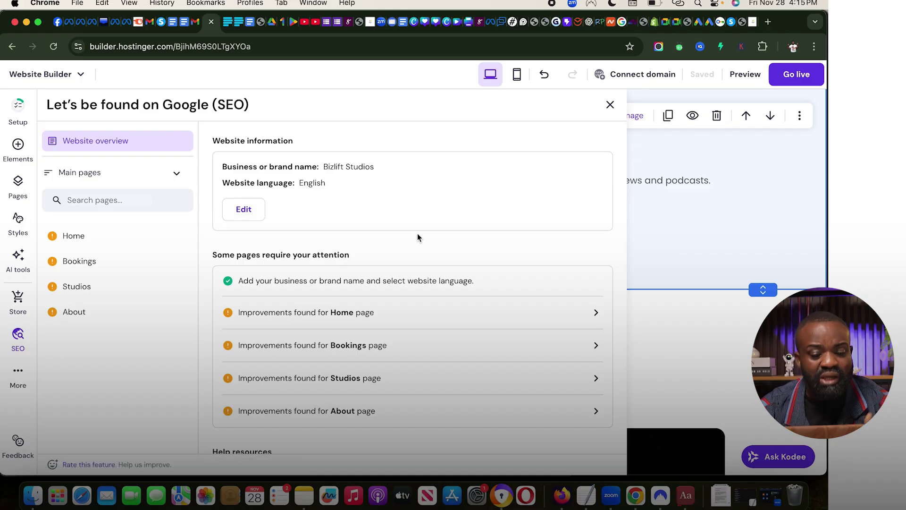
# Close the SEO overview and check the free domain offer and temporary site address.
pyautogui.click(611, 105)
pyautogui.scroll(-6, 565, 330)
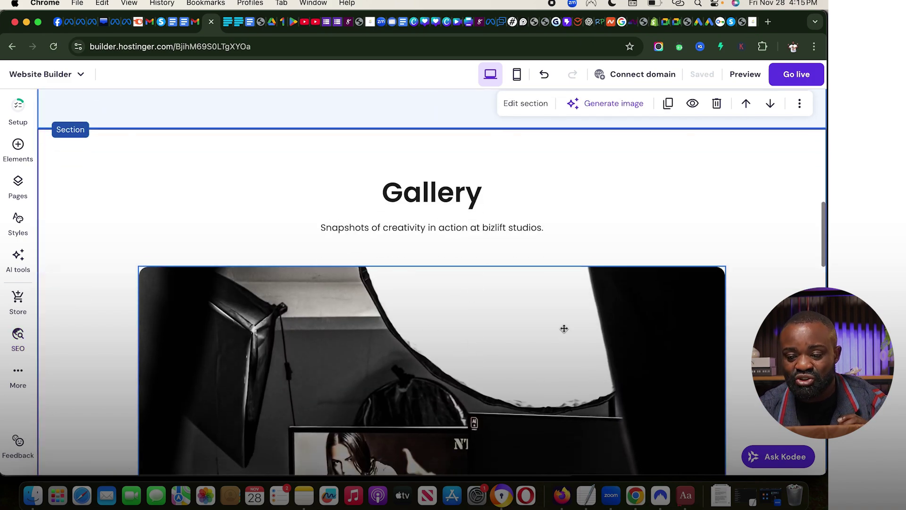
pyautogui.scroll(6, 565, 330)
pyautogui.scroll(4, 564, 332)
pyautogui.click(622, 75)
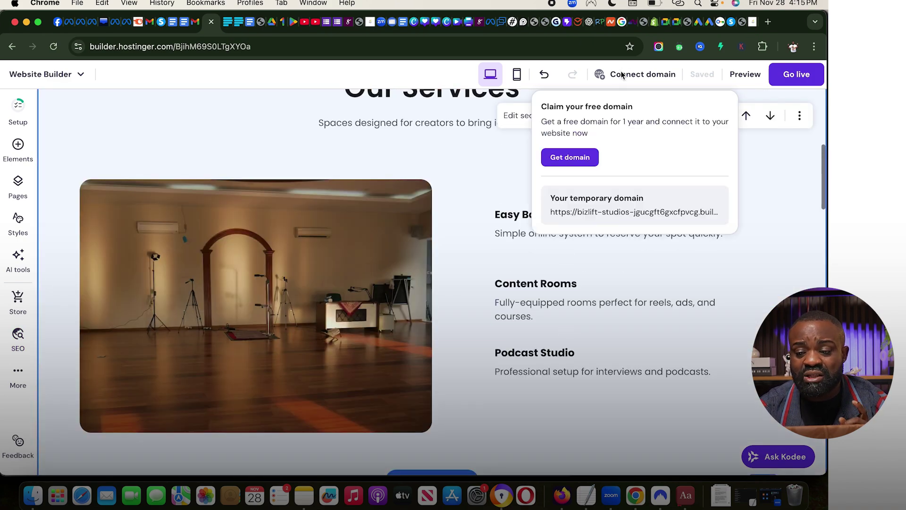